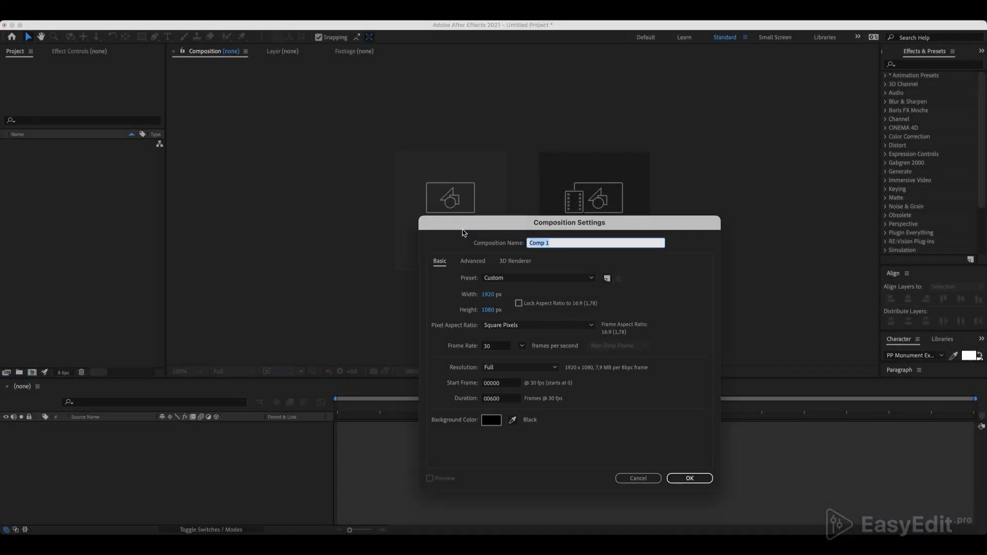
type("Main_")
Create Main_Comp with a vertically centred white 'CMYK' text layer on a black background
key("Return")
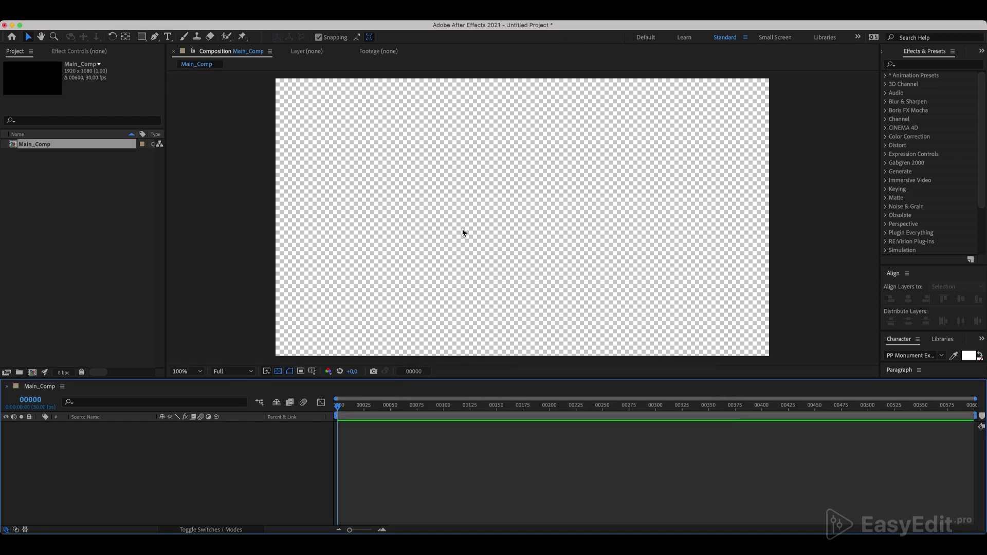
right_click(141, 473)
mouse_move(201, 399)
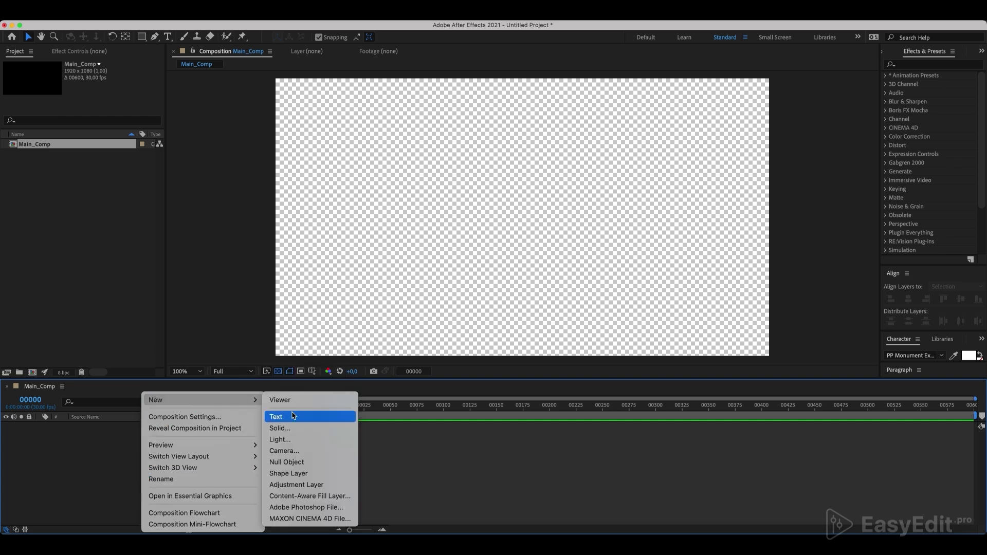
left_click(288, 417)
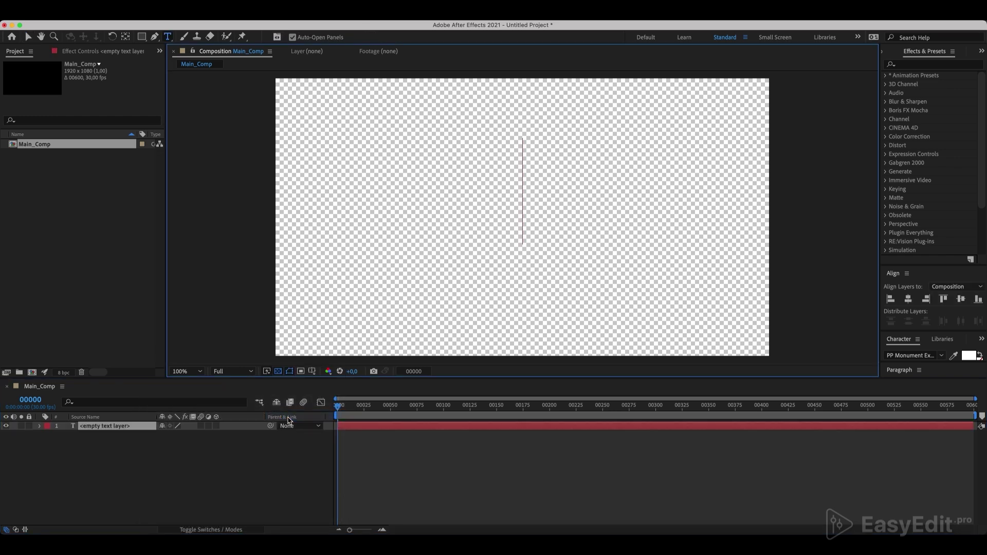
type("CM")
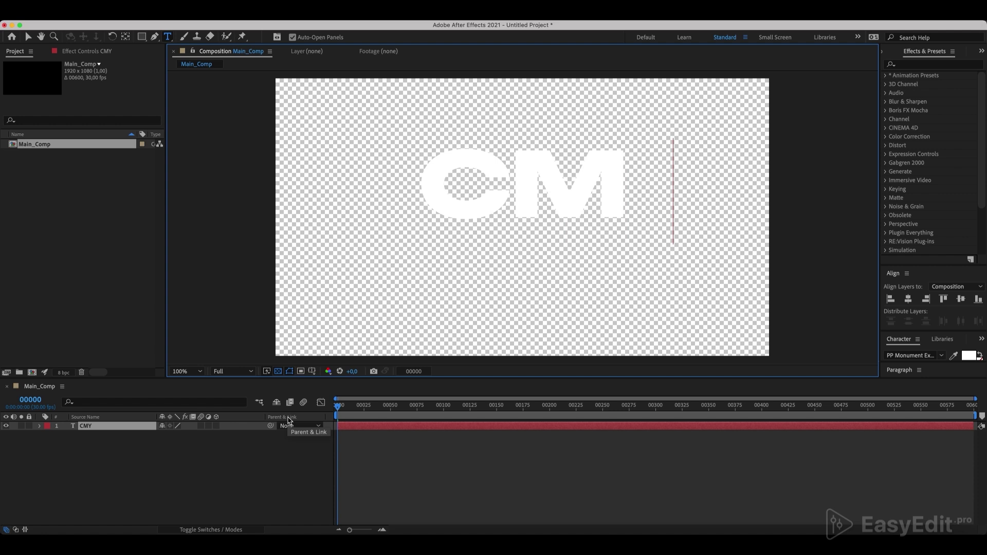
type("YK")
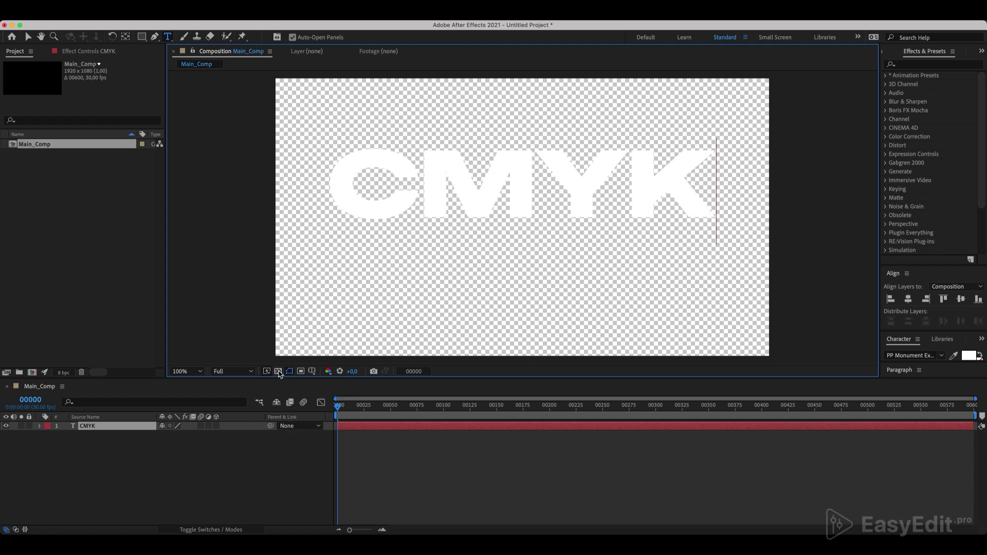
left_click(278, 372)
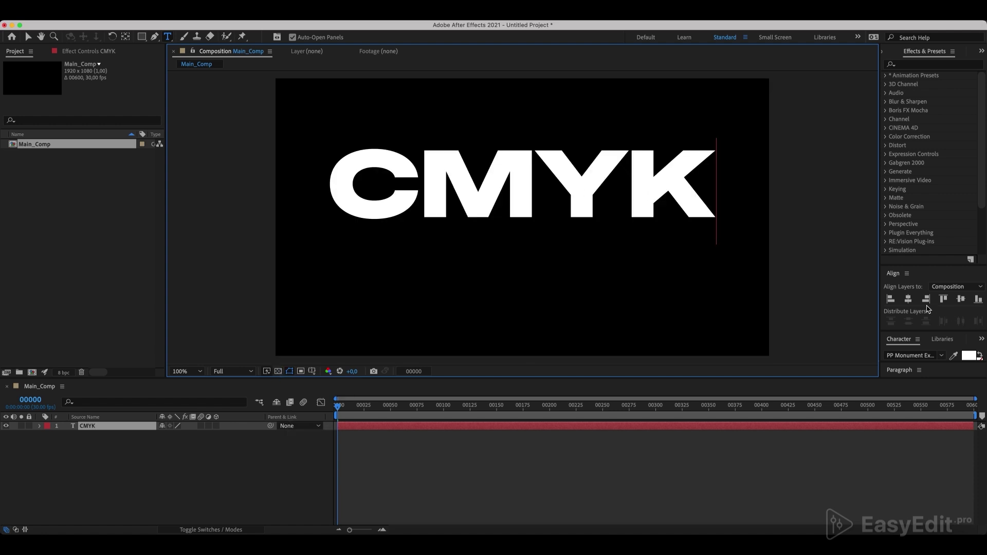
left_click(908, 299)
Add a text animator to the CMYK layer and keyframe Range Selector Start at 0% on frame 0
left_click(962, 298)
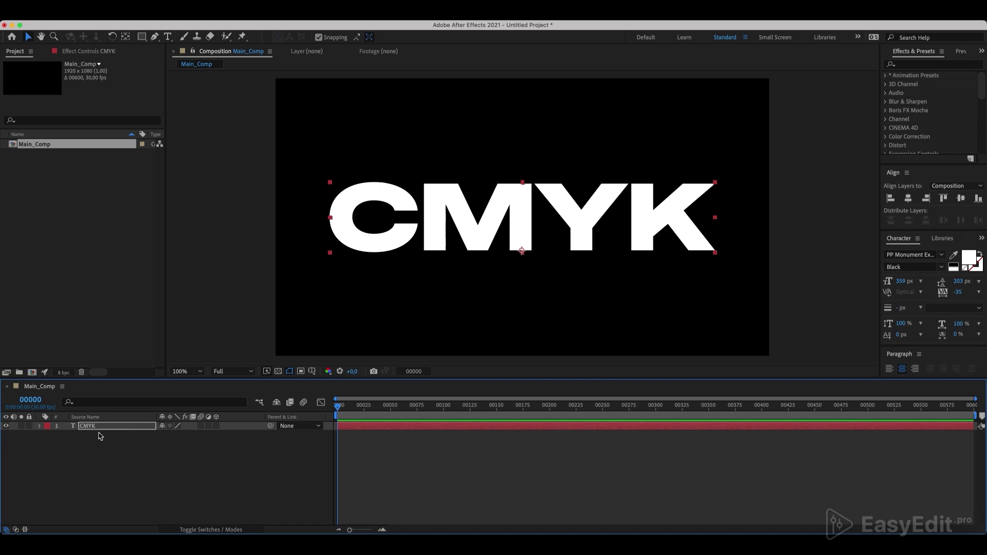
left_click(40, 427)
left_click(260, 436)
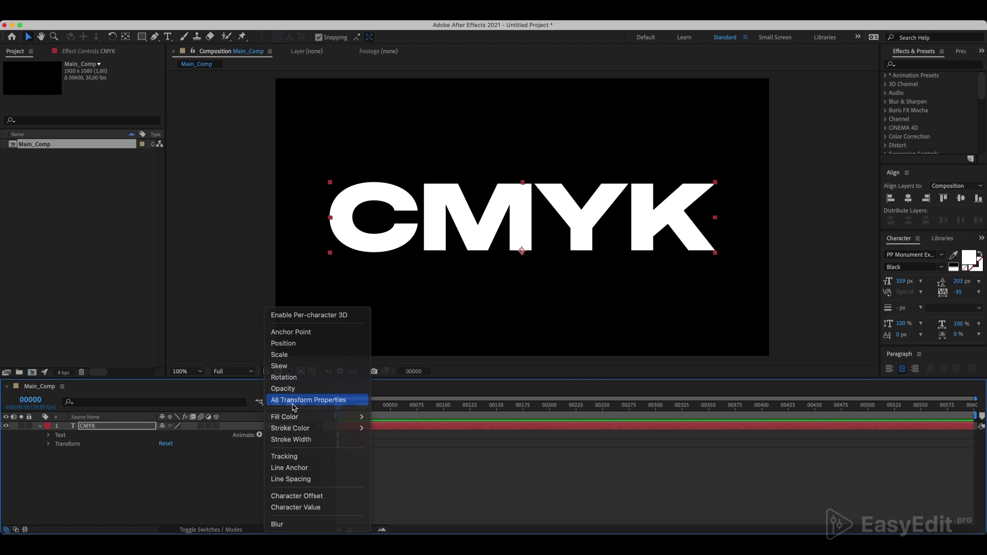
left_click(309, 400)
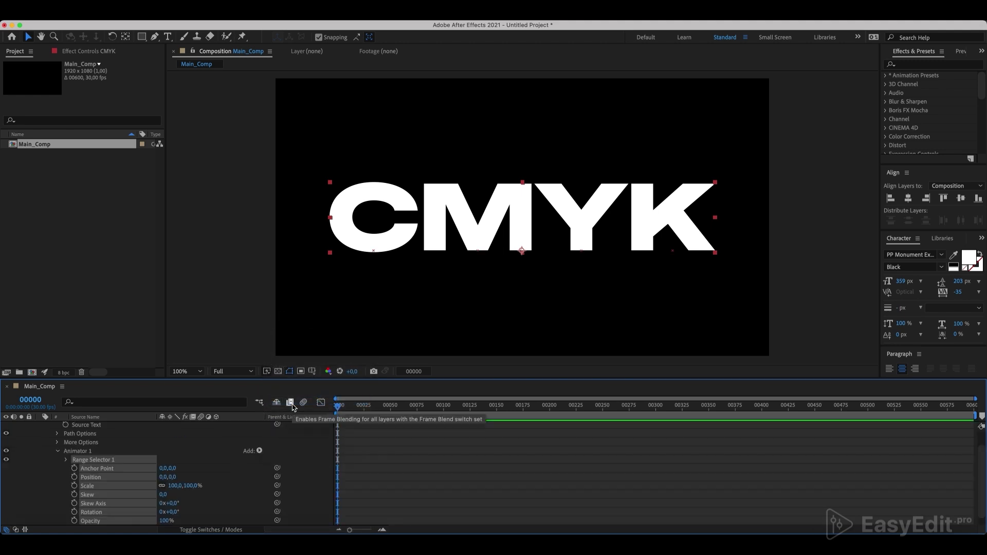
left_click(152, 442)
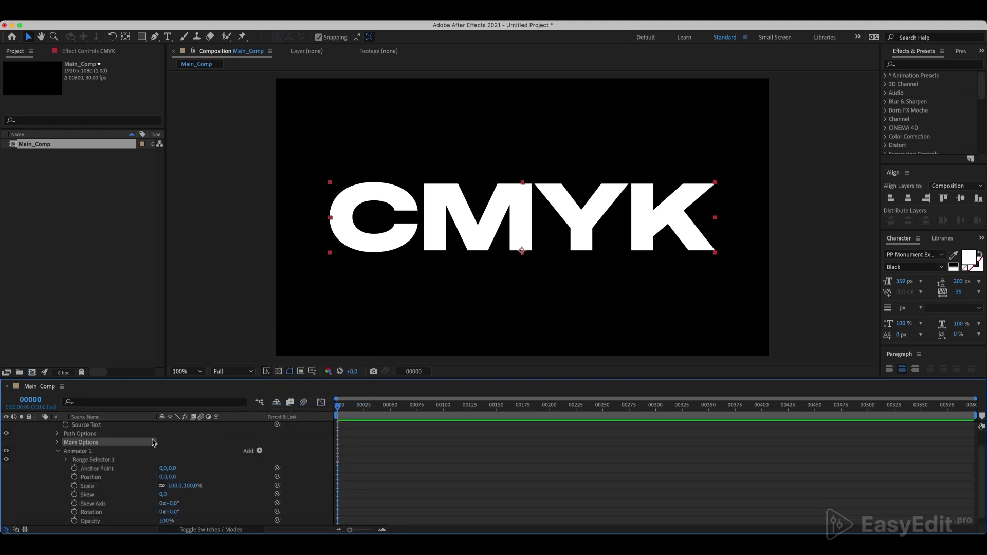
left_click(66, 462)
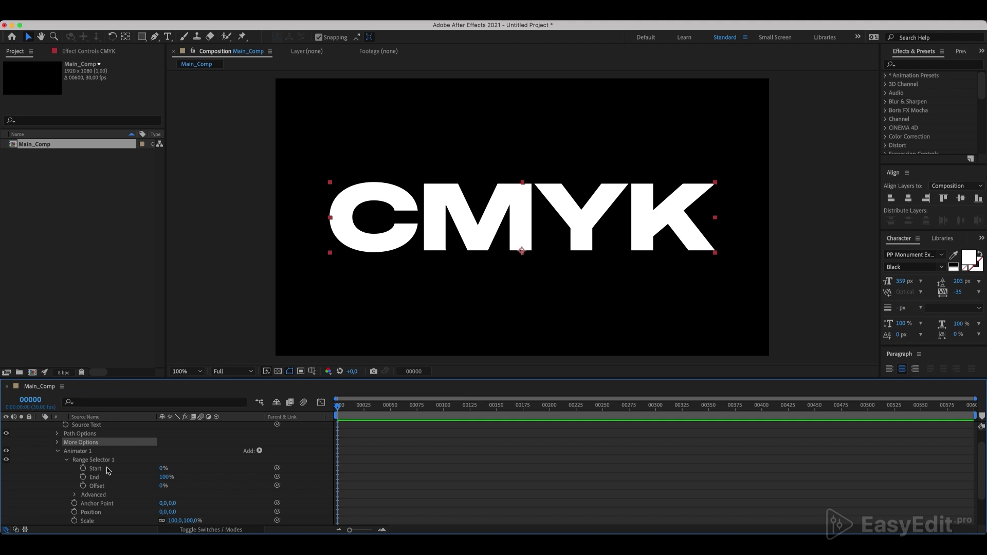
left_click(84, 469)
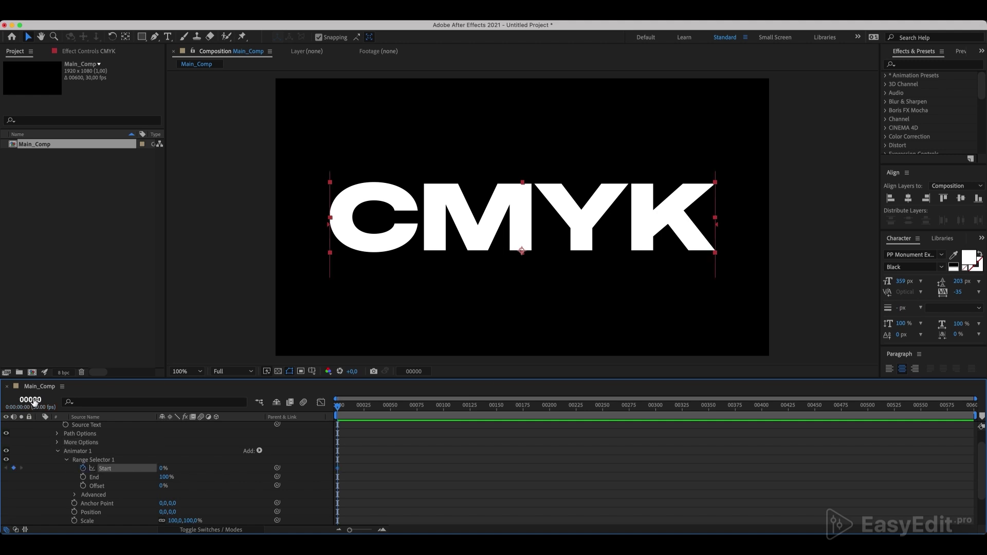
Keyframe Range Selector Start to 100% at frame 50 and check the in-between reveal
left_click(388, 408)
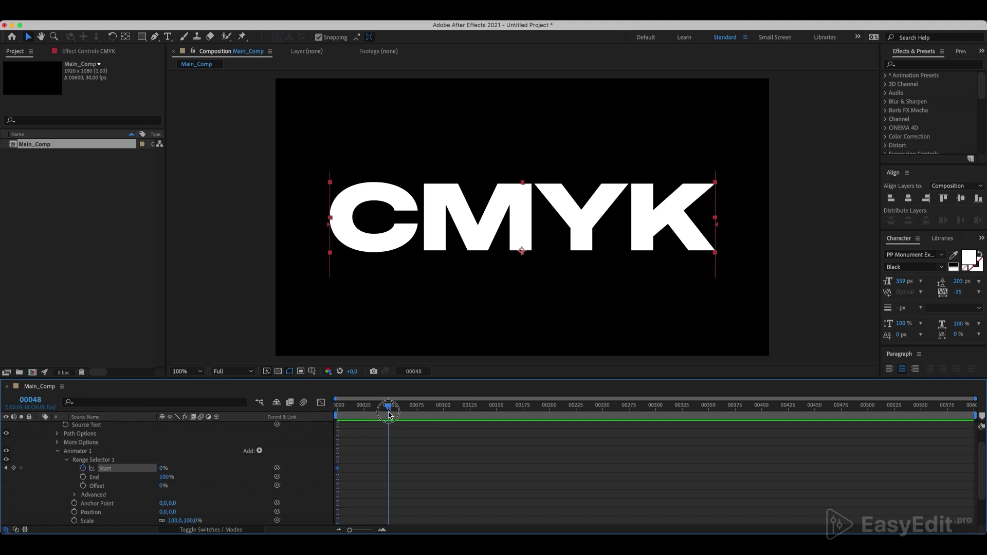
left_click_drag(389, 414, 388, 450)
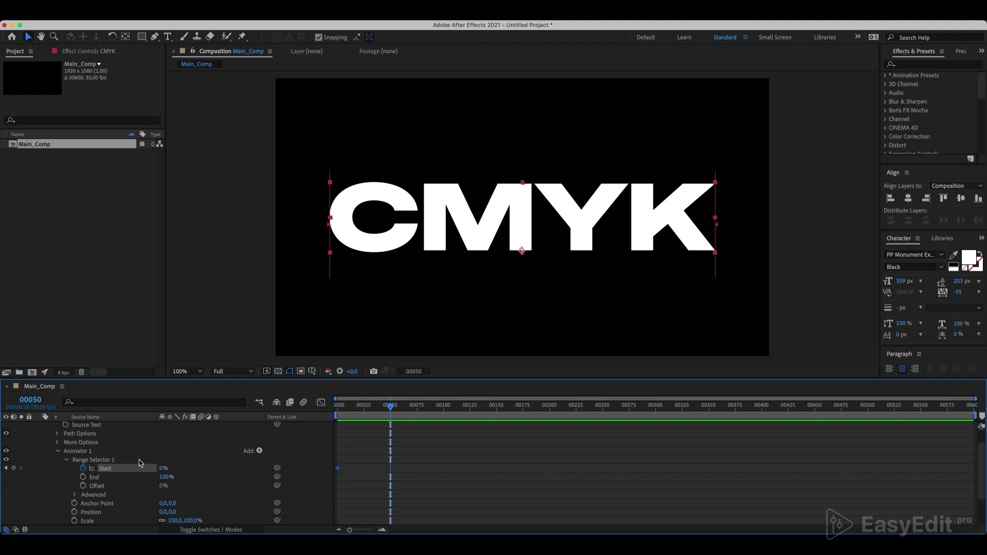
left_click_drag(163, 469, 237, 470)
mouse_move(391, 408)
left_mouse_down()
mouse_move(342, 408)
mouse_move(379, 407)
left_mouse_up()
scroll(97, 475, "down", 2)
scroll(98, 481, "down", 3)
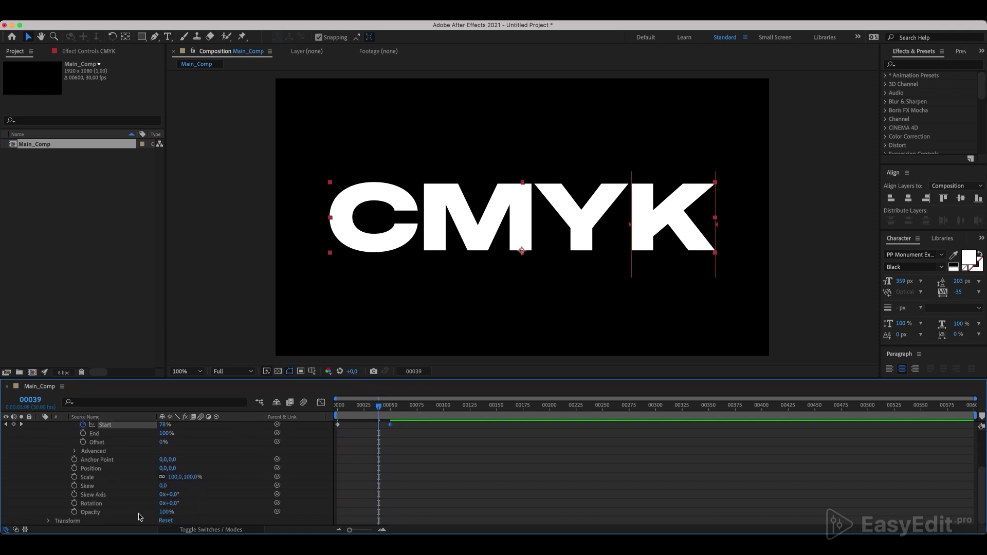
Set animator Opacity to 0%, base the reveal on characters, preview it, and show the fill colour
left_click_drag(165, 513, 91, 517)
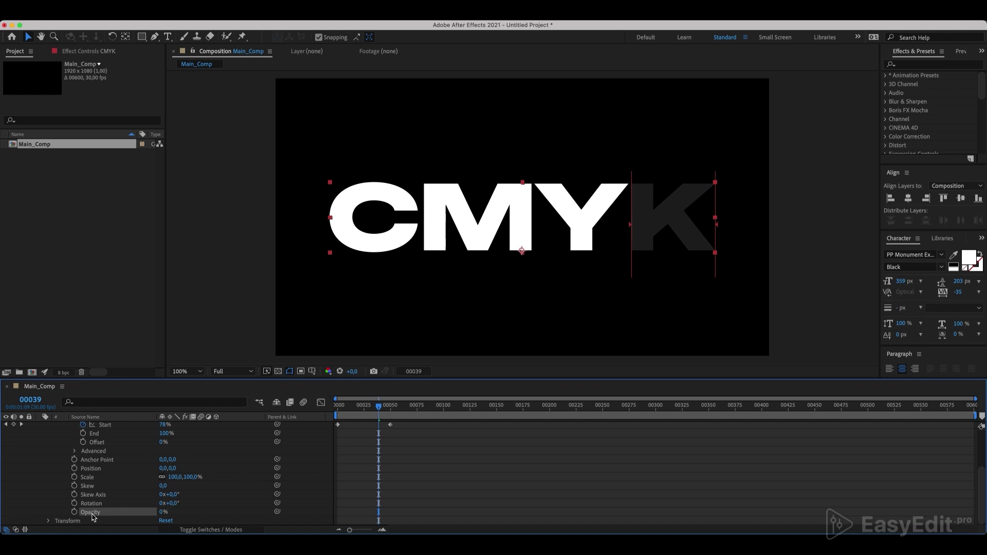
left_click(75, 451)
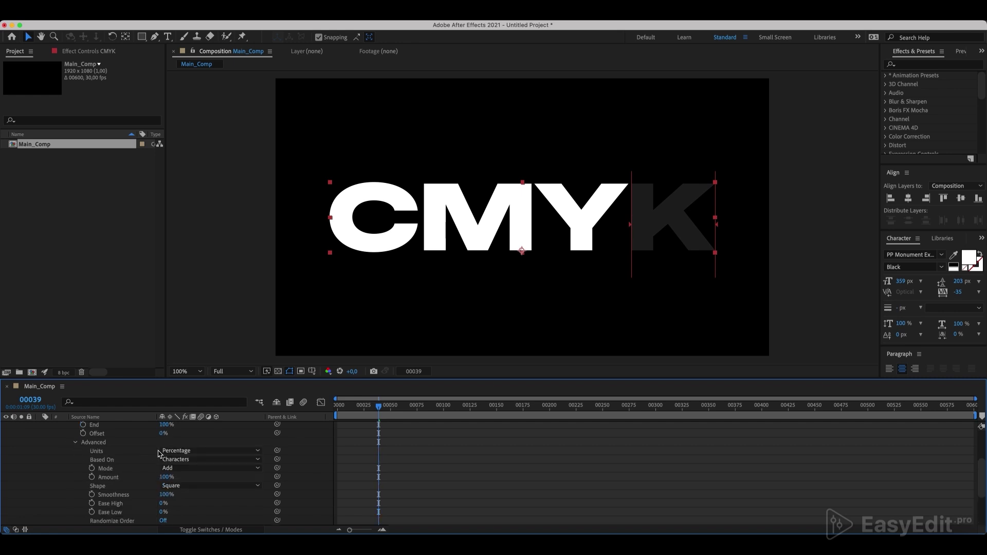
left_click(178, 459)
left_click(183, 471)
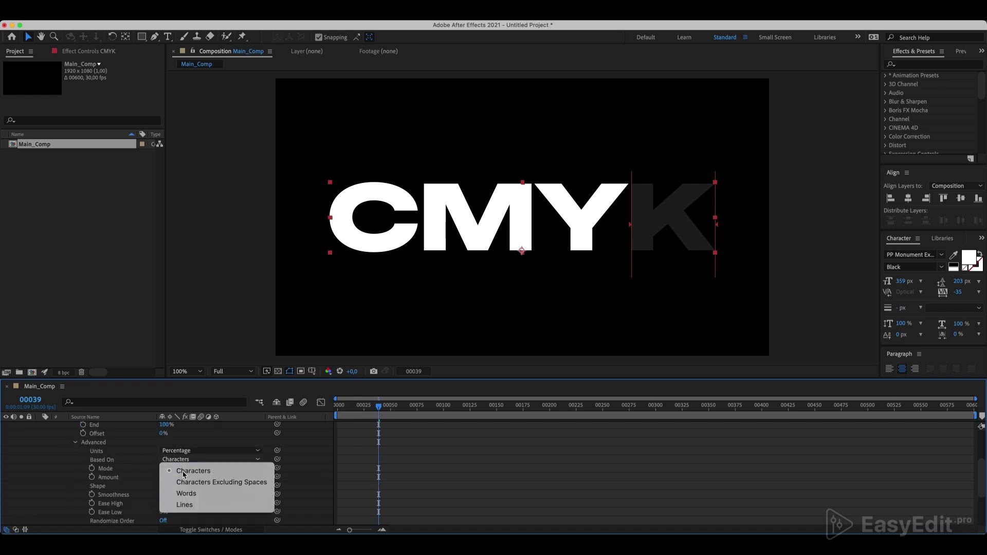
left_click_drag(378, 406, 338, 407)
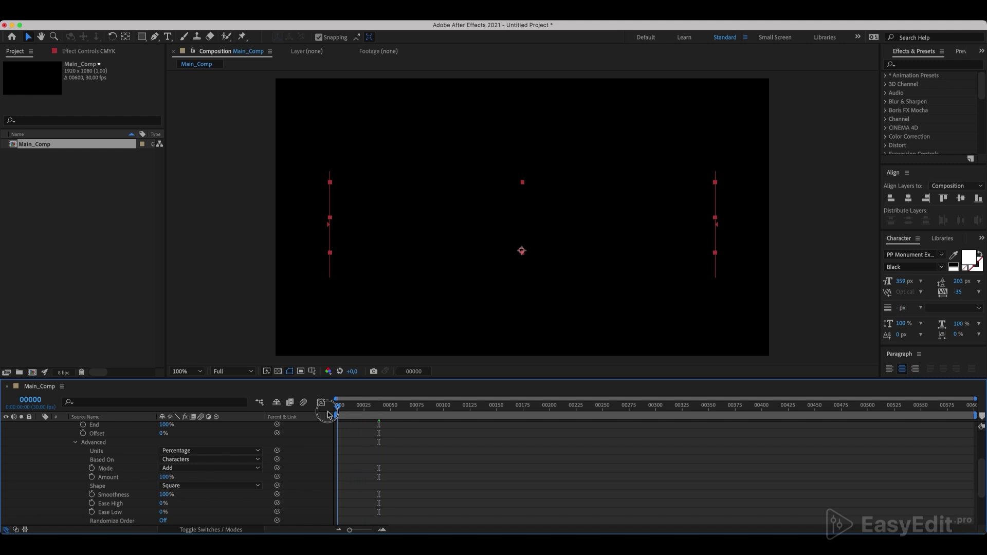
key("space")
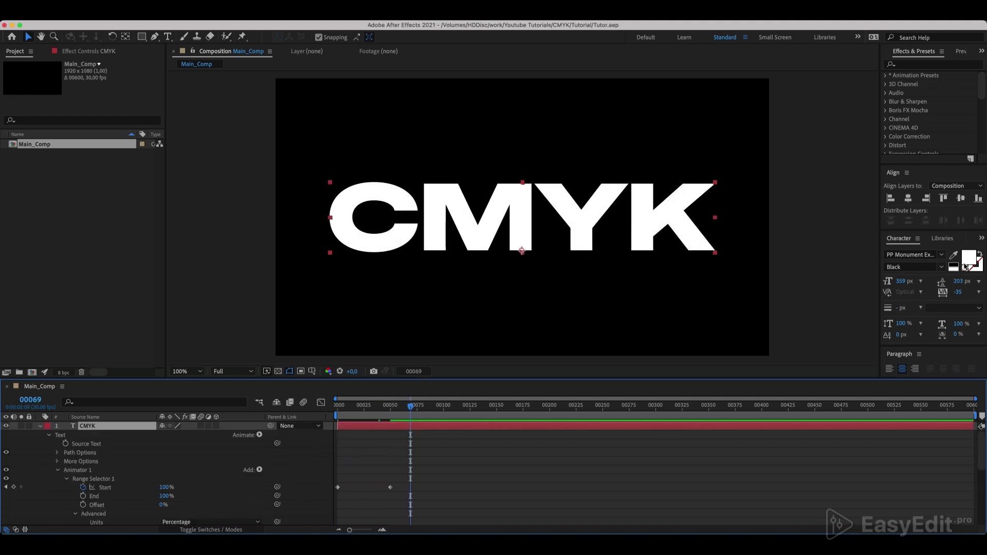
left_click(969, 261)
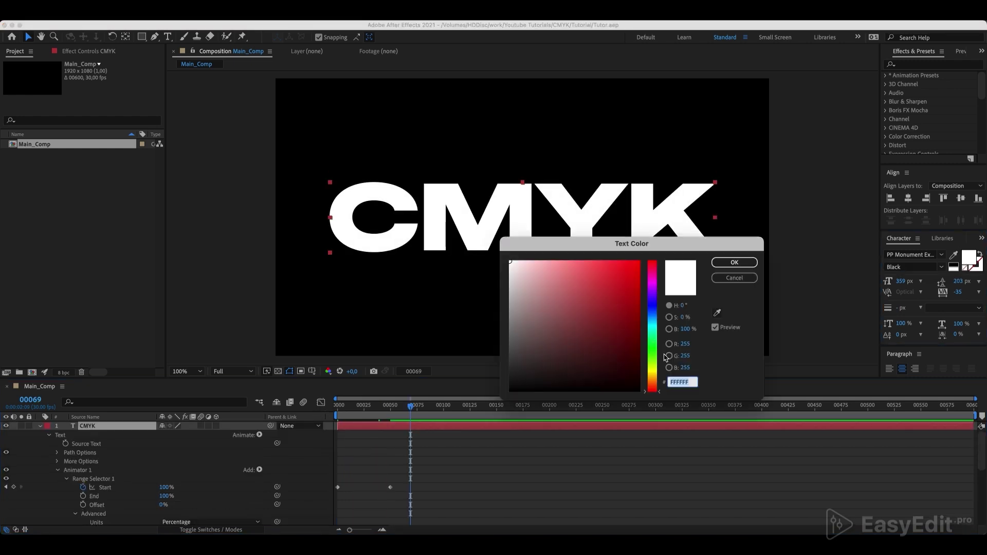
type("01E9FF")
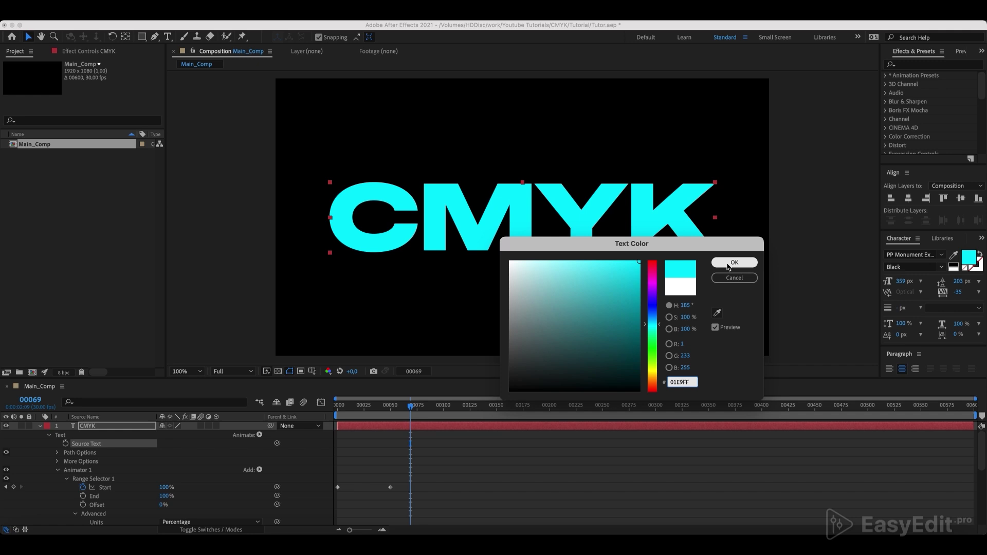
Fill the text cyan and rename the layer CMYK_C
left_click(735, 263)
left_click(121, 427)
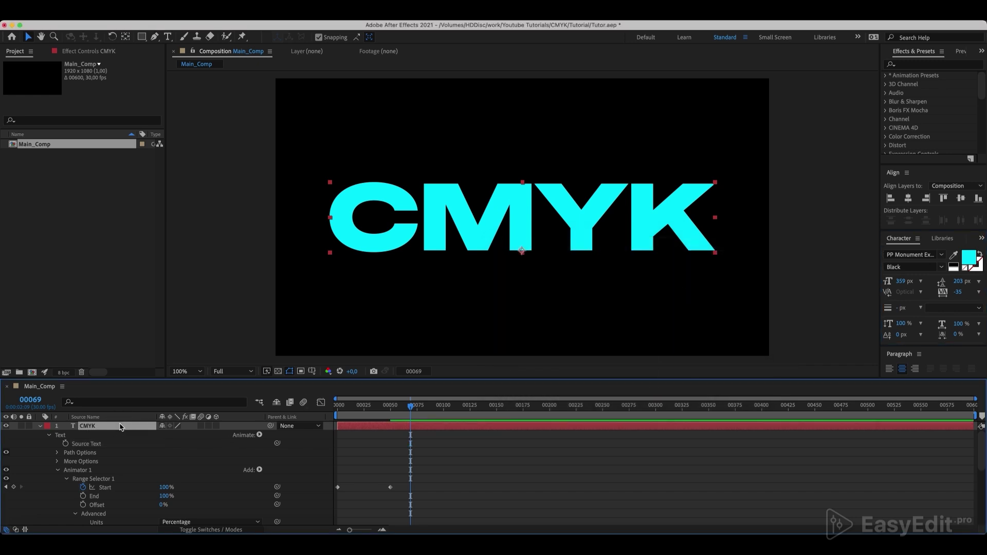
key("Return")
type("_C")
key("Return")
key("u")
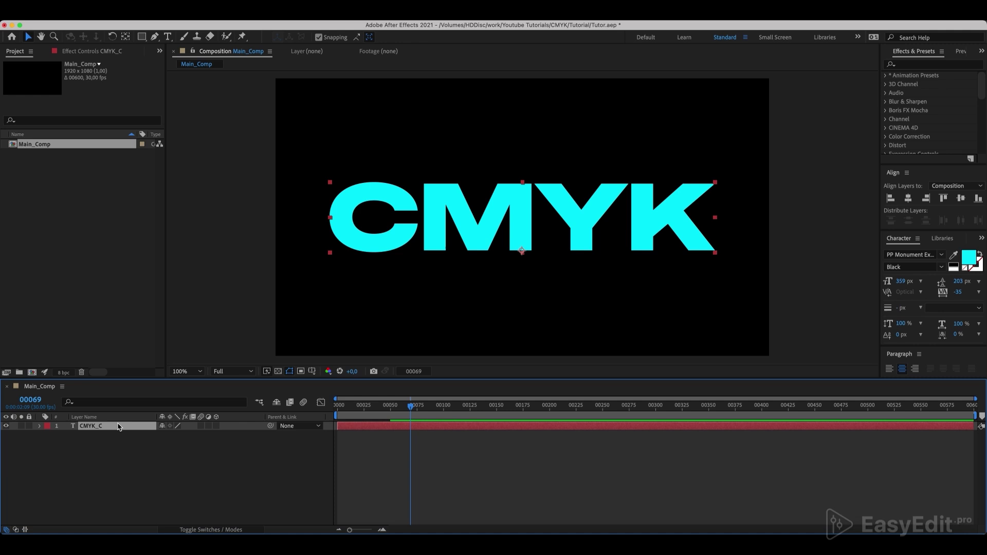
Duplicate it as CMYK_M below CMYK_C, fill it magenta FF2CFF, and solo it to check
key("ctrl+d")
key("Return")
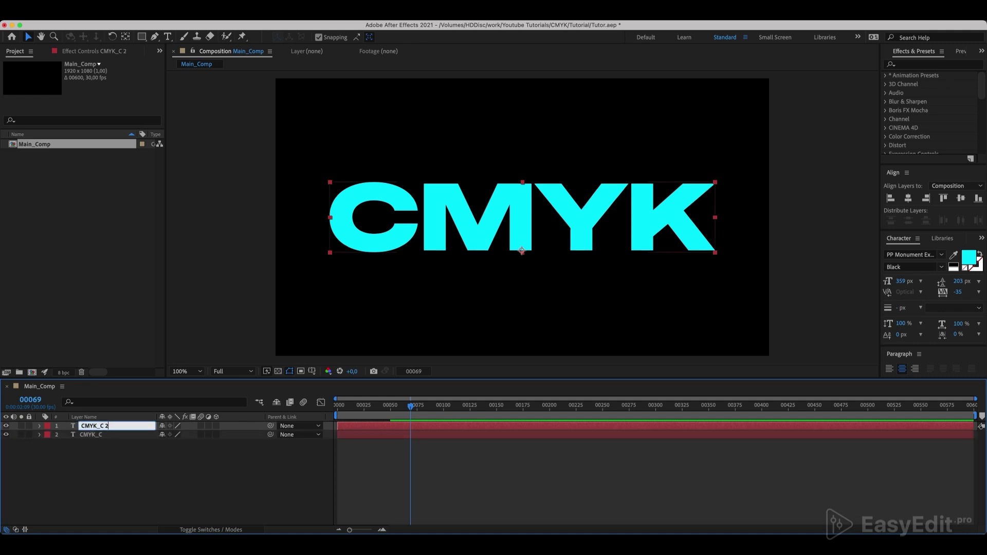
type("M")
key("Return")
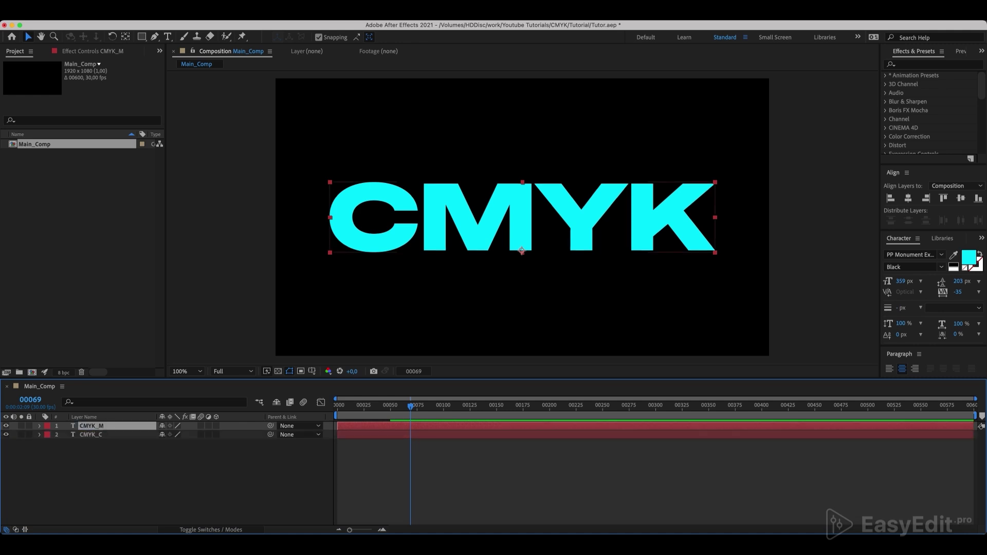
left_click_drag(90, 427, 93, 442)
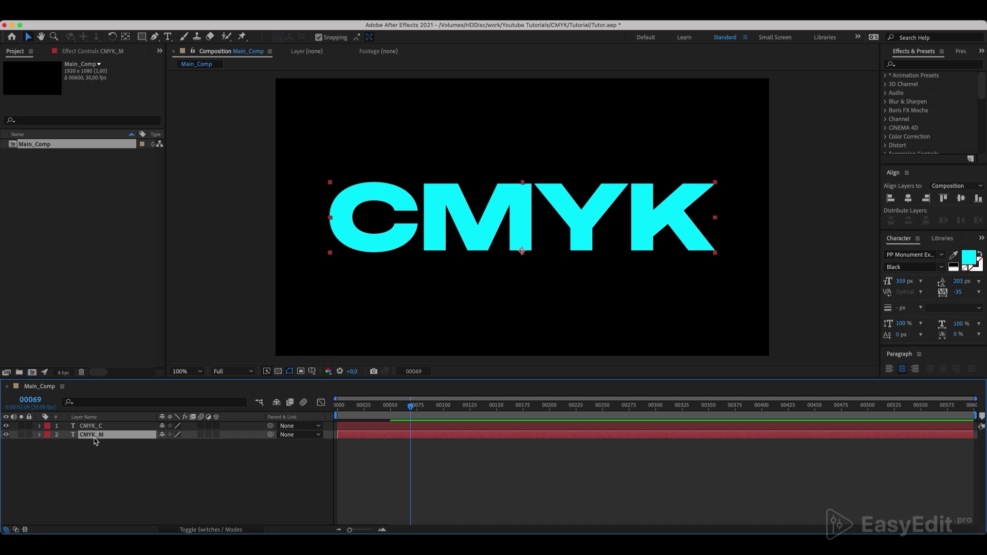
left_click(969, 256)
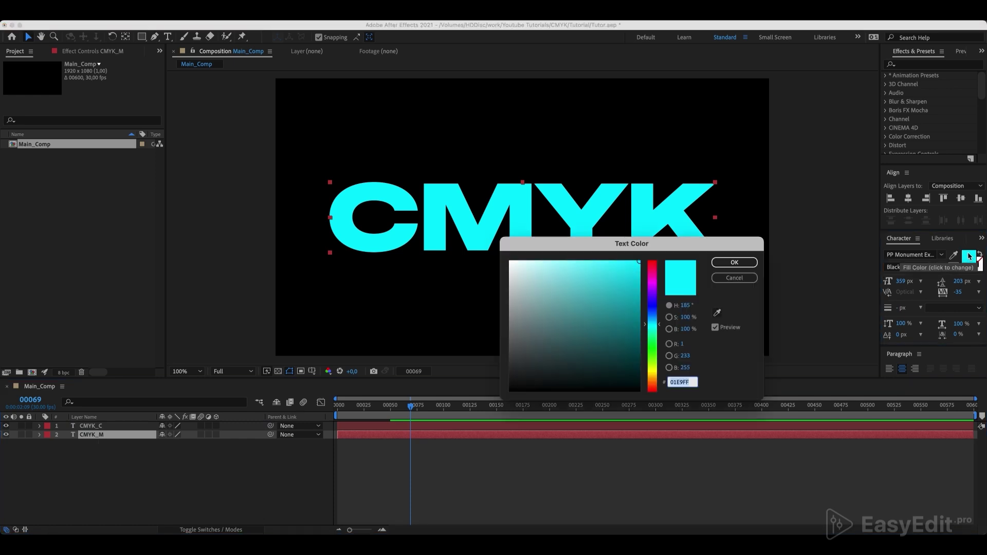
type("FF2CFF")
key("Return")
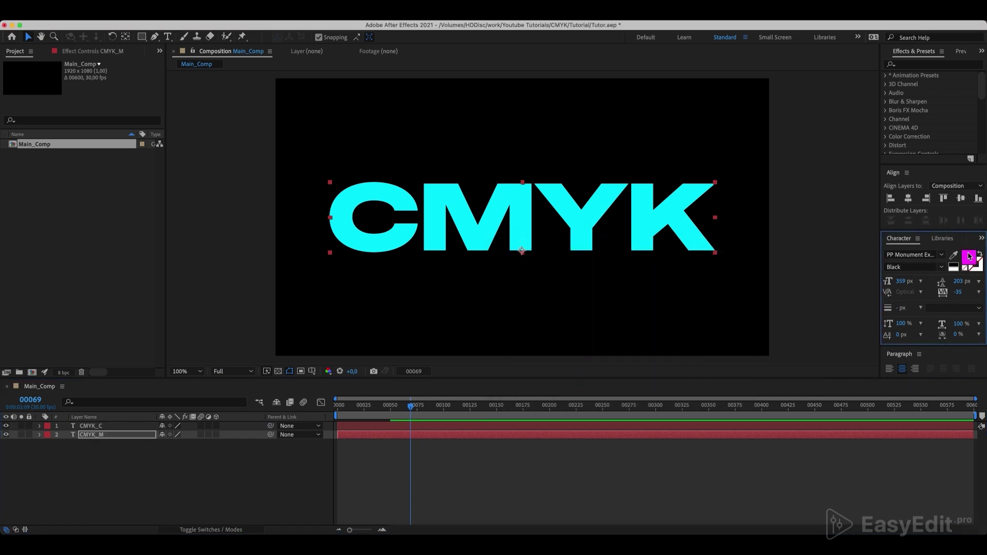
left_click(21, 435)
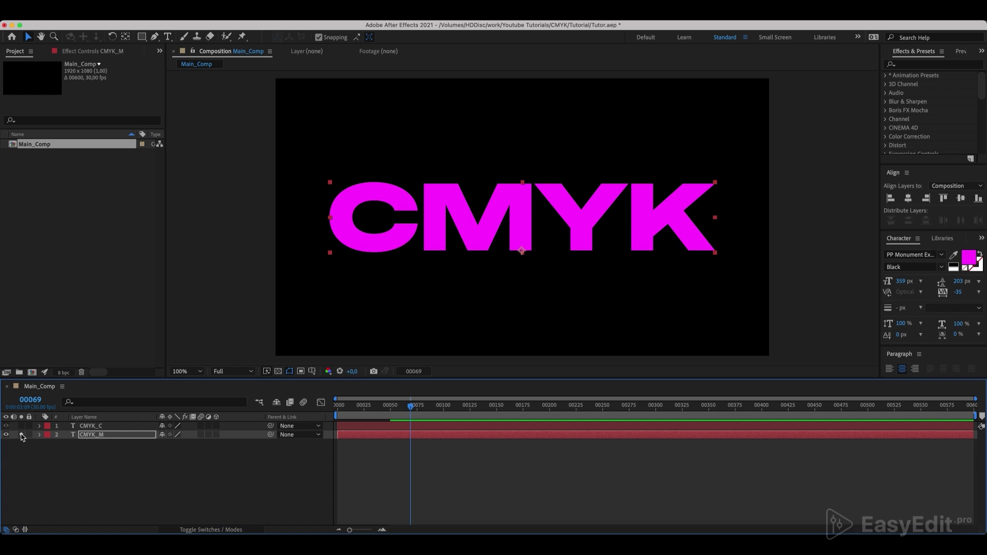
left_click(21, 435)
Duplicate it as CMYK_Y below CMYK_M with yellow fill FFF200
key("ctrl+d")
key("Return")
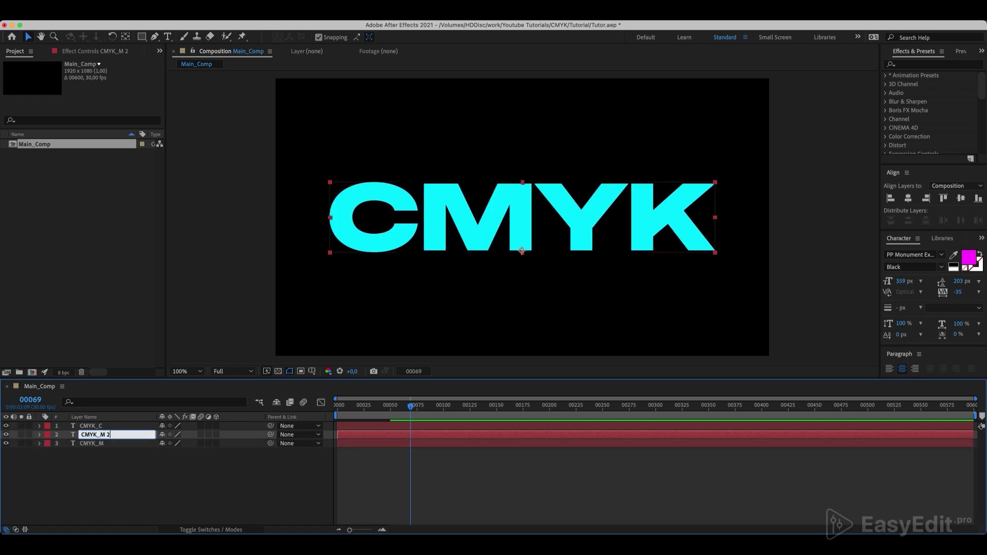
type("Y")
key("Return")
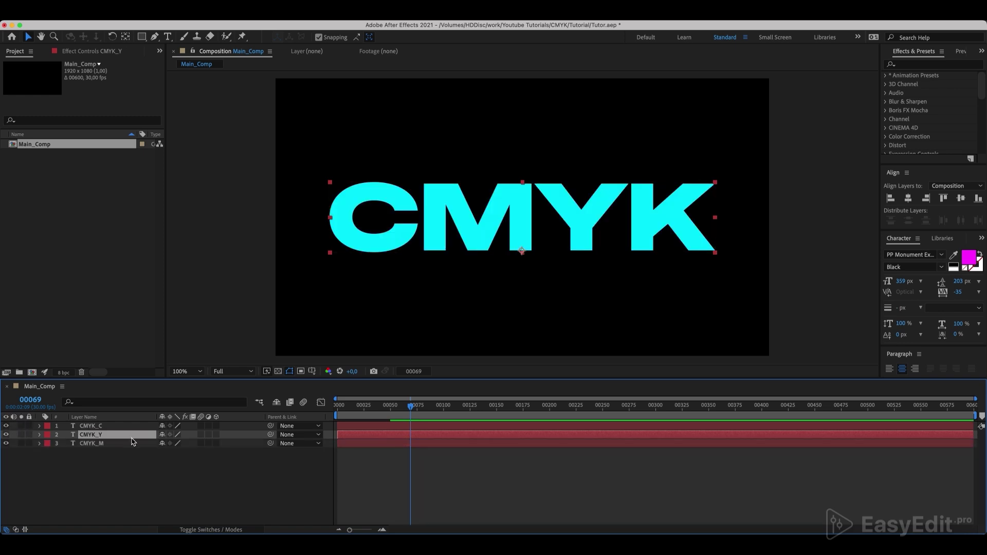
left_click_drag(128, 438, 127, 451)
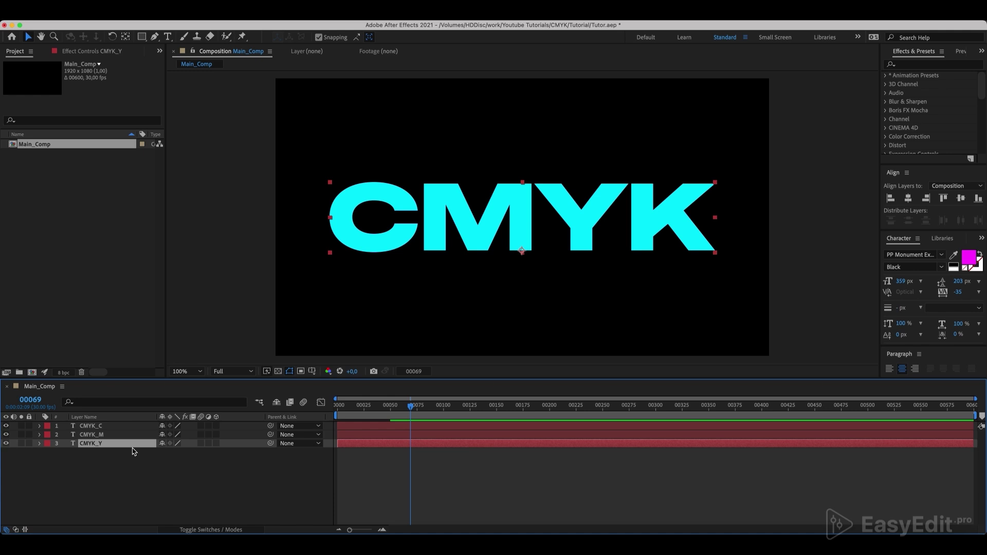
left_click(970, 257)
type("FFF200")
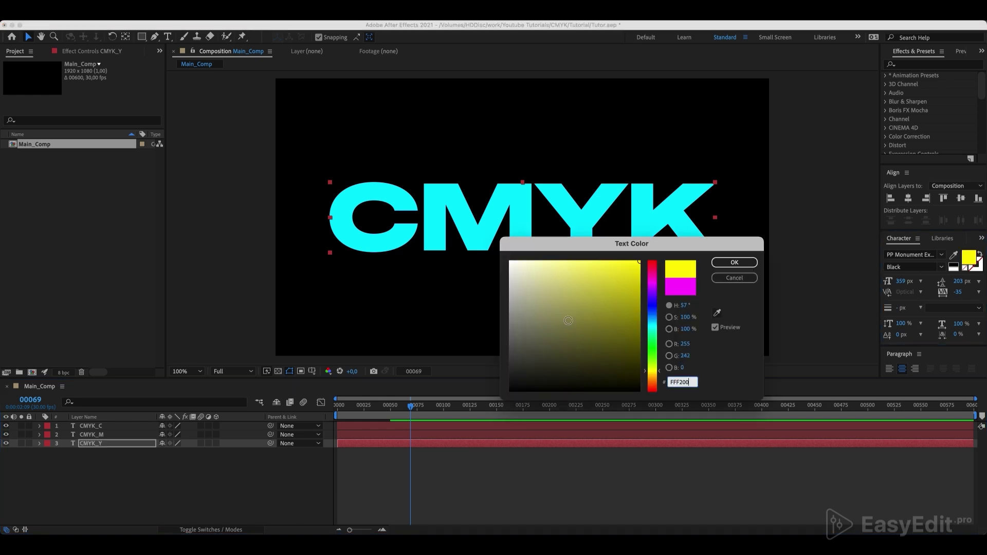
left_click(735, 263)
Select all three text layers, then reveal and zoom in on their Start keyframes
left_click(20, 444)
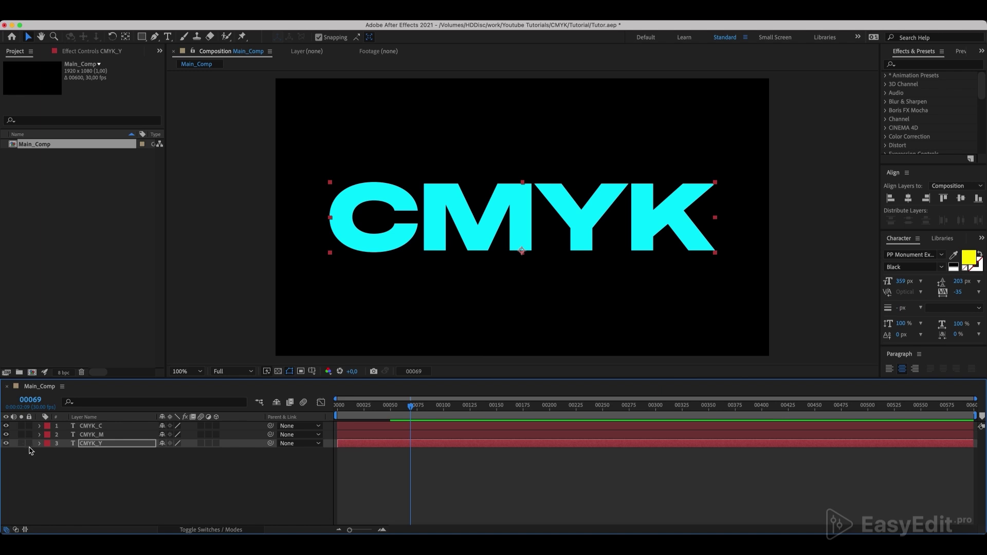
key("ctrl+a")
key("u")
key("equal")
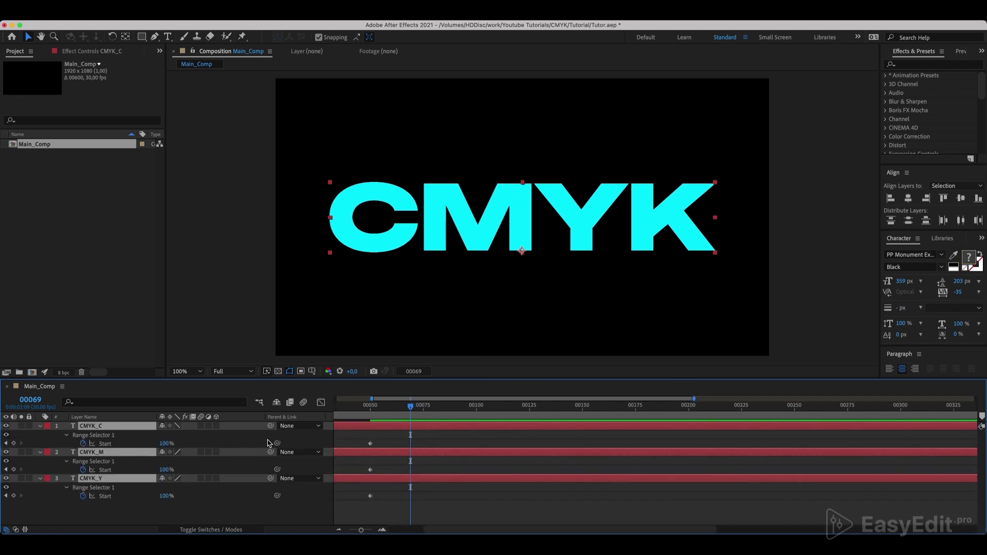
key("equal")
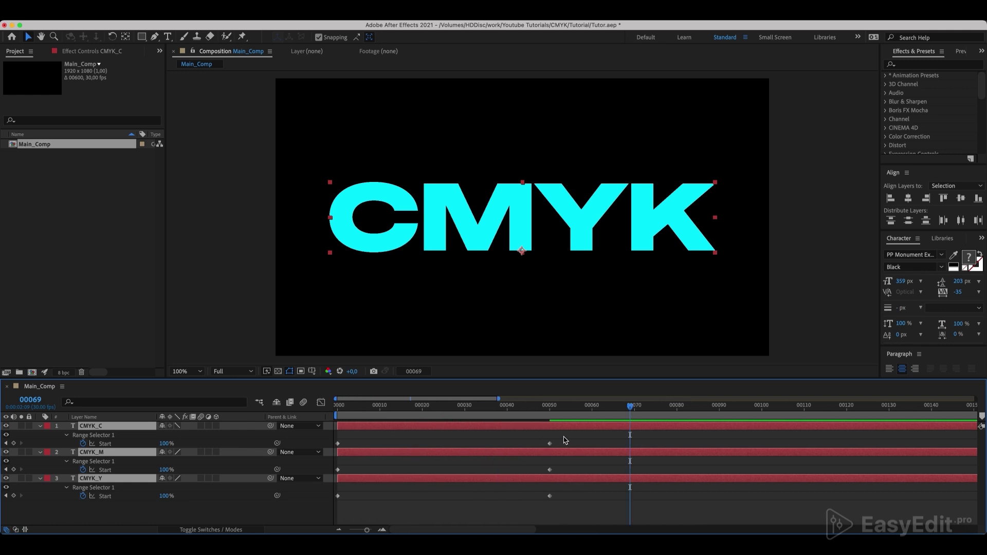
left_click_drag(564, 437, 357, 508)
left_click(357, 509)
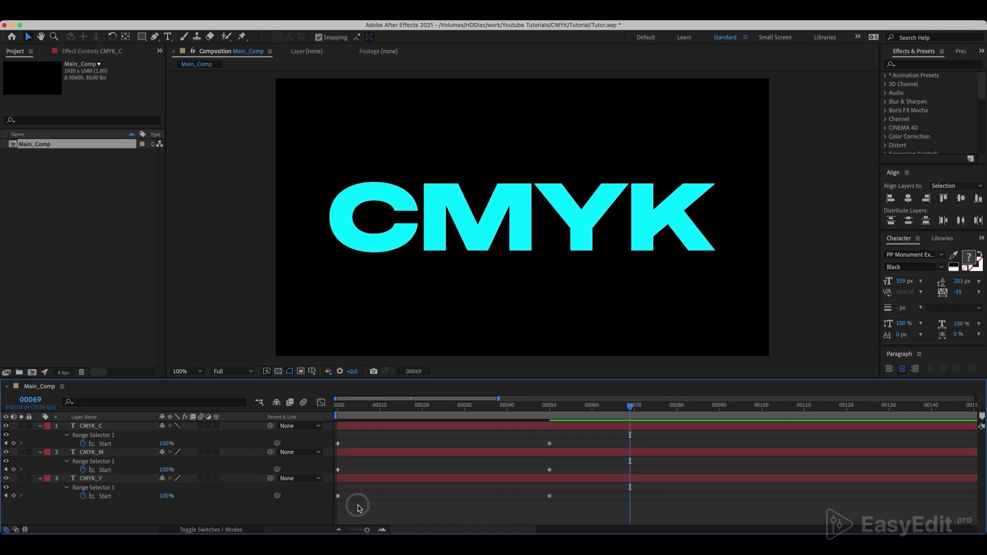
Shift CMYK_M's keyframes to start at frame 10 and CMYK_Y's at frame 20
left_click(380, 410)
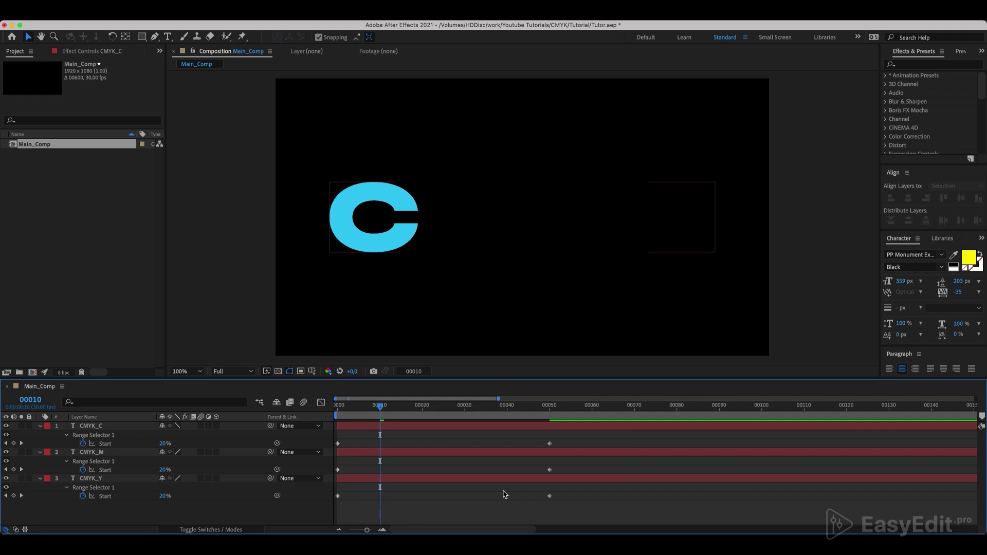
mouse_move(549, 470)
left_mouse_down()
mouse_move(338, 473)
mouse_move(379, 473)
left_mouse_up()
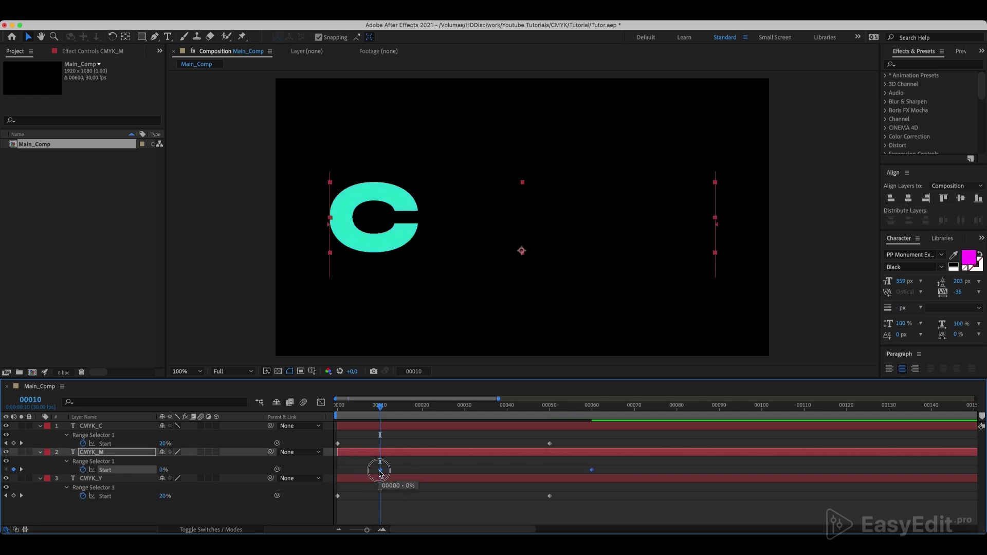
left_click(422, 408)
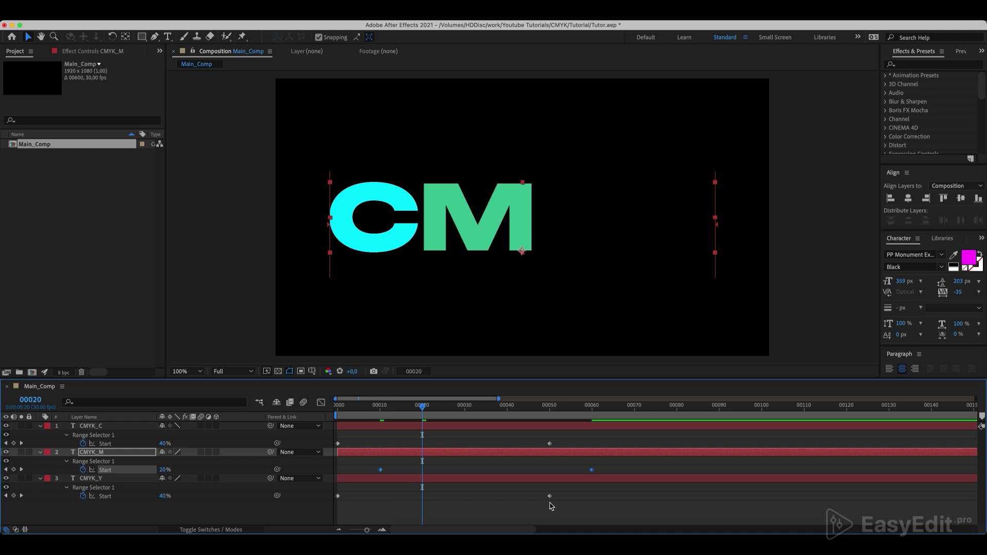
mouse_move(557, 490)
left_mouse_down()
mouse_move(313, 506)
mouse_move(423, 496)
mouse_move(423, 505)
left_mouse_up()
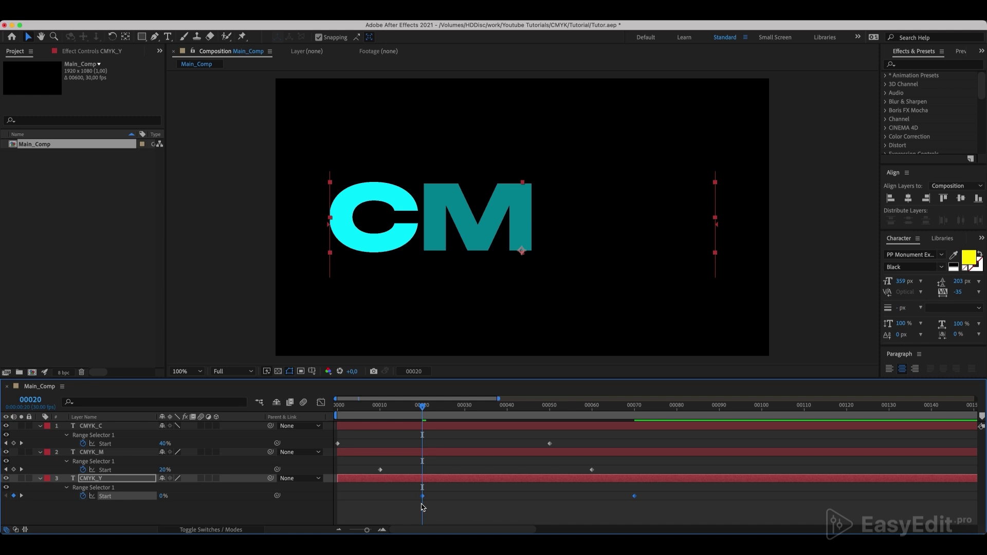
left_click(110, 518)
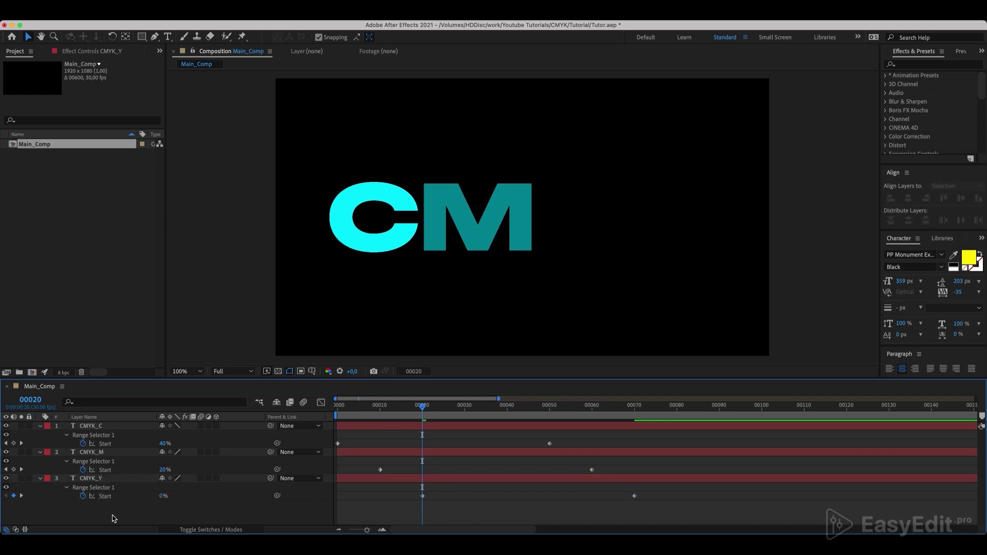
Add a white solid named BG below the text layers and preview the reveal over it
right_click(112, 519)
mouse_move(171, 400)
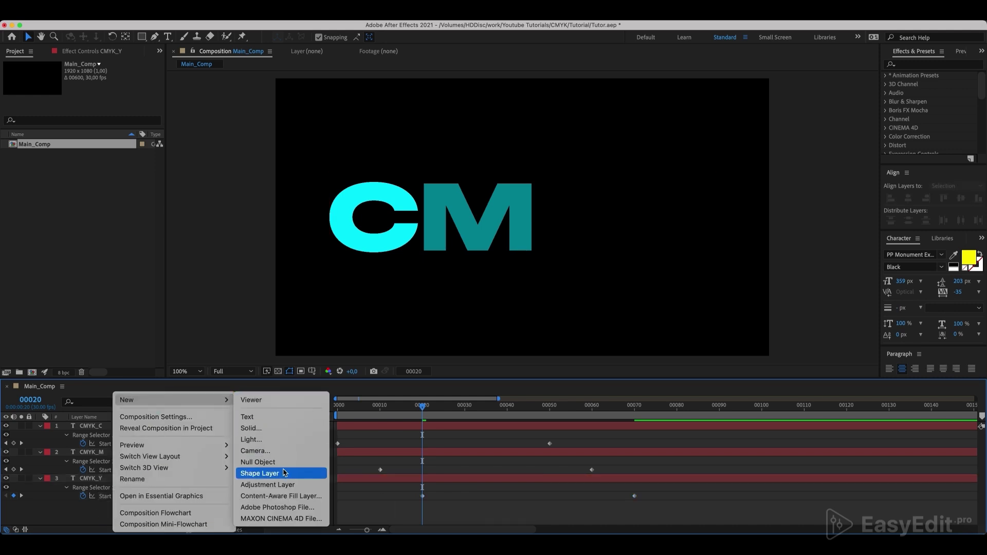
left_click(278, 429)
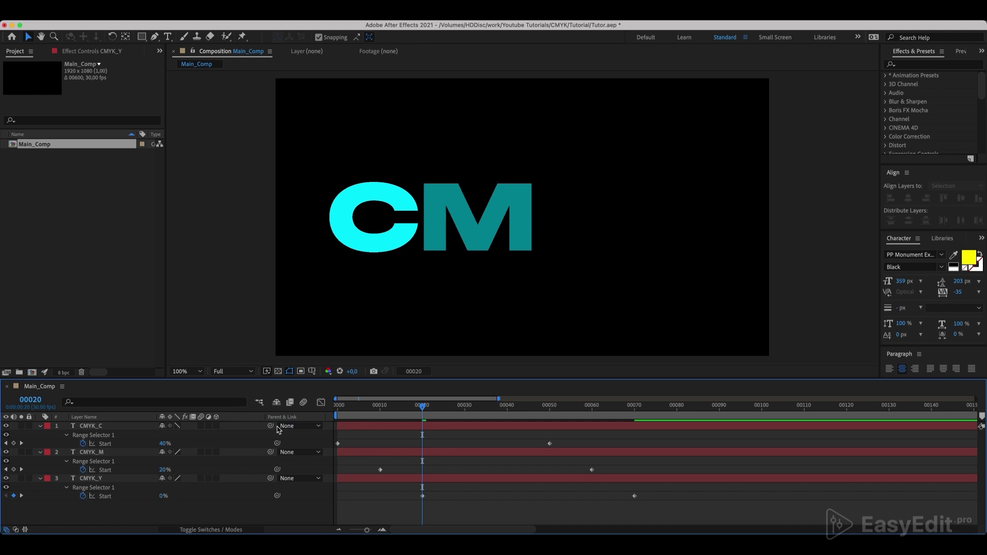
type("BG")
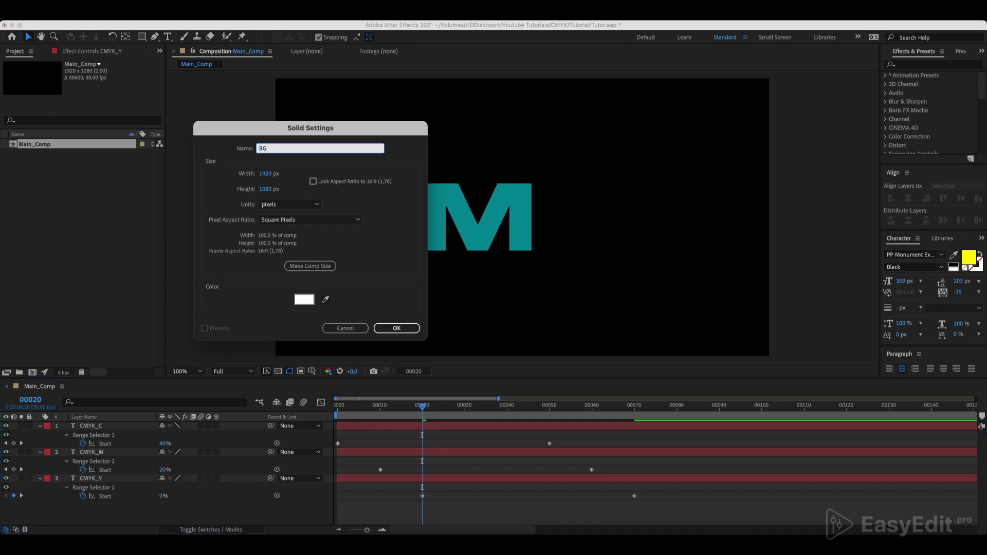
left_click(306, 301)
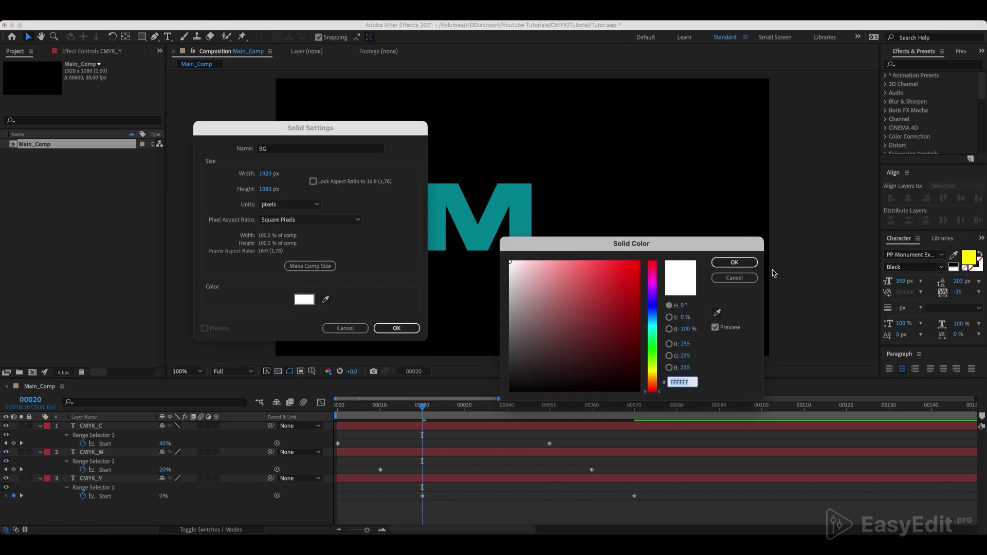
left_click(740, 263)
left_click(417, 329)
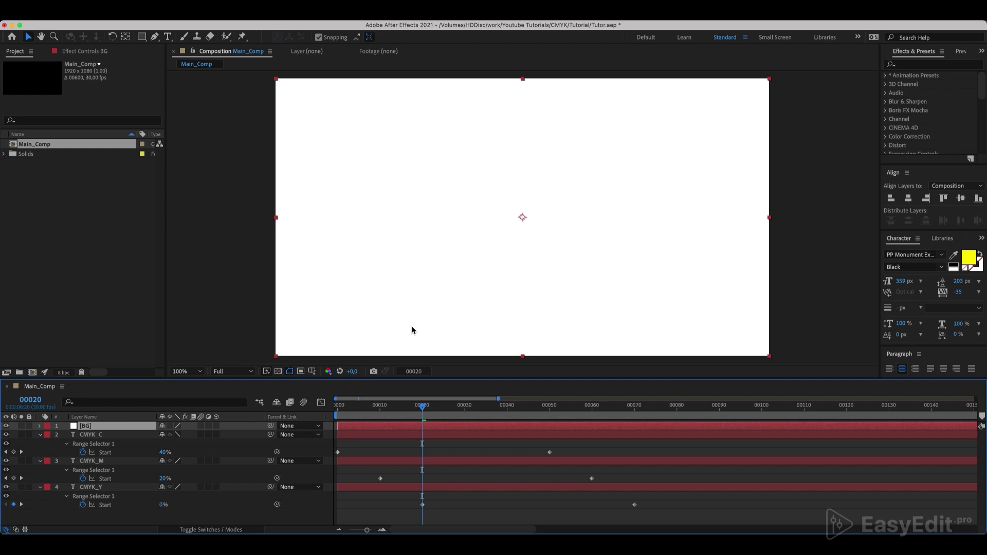
left_click_drag(85, 426, 96, 518)
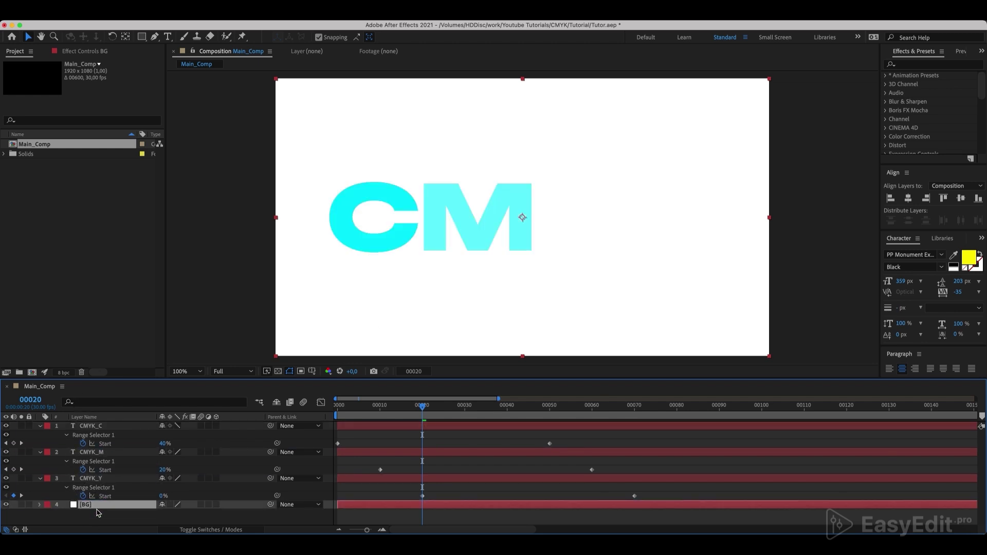
mouse_move(423, 409)
left_mouse_down()
mouse_move(337, 408)
mouse_move(446, 417)
left_mouse_up()
left_click(444, 426)
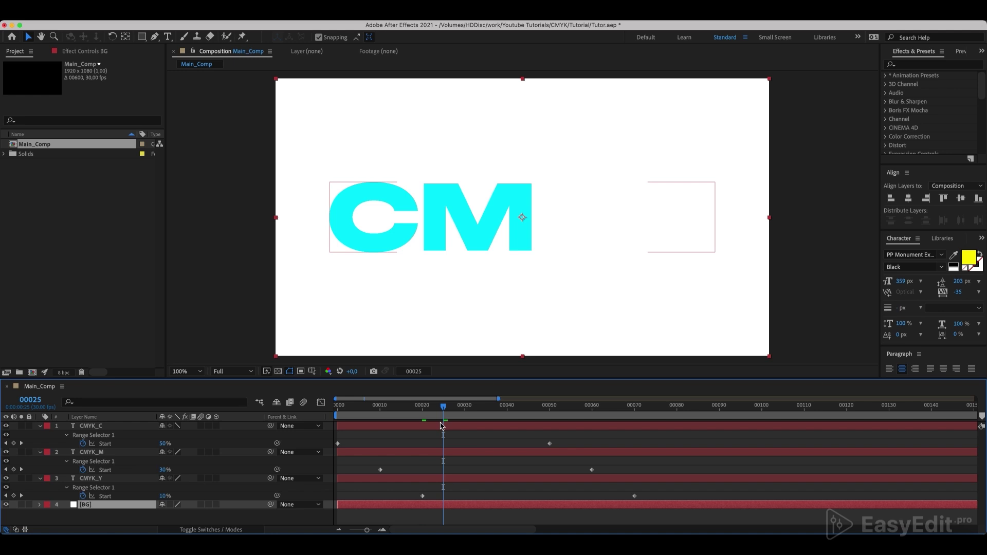
Set the three text layers' blending mode to Multiply and scrub to preview the result
left_click(442, 480, "shift")
key("u")
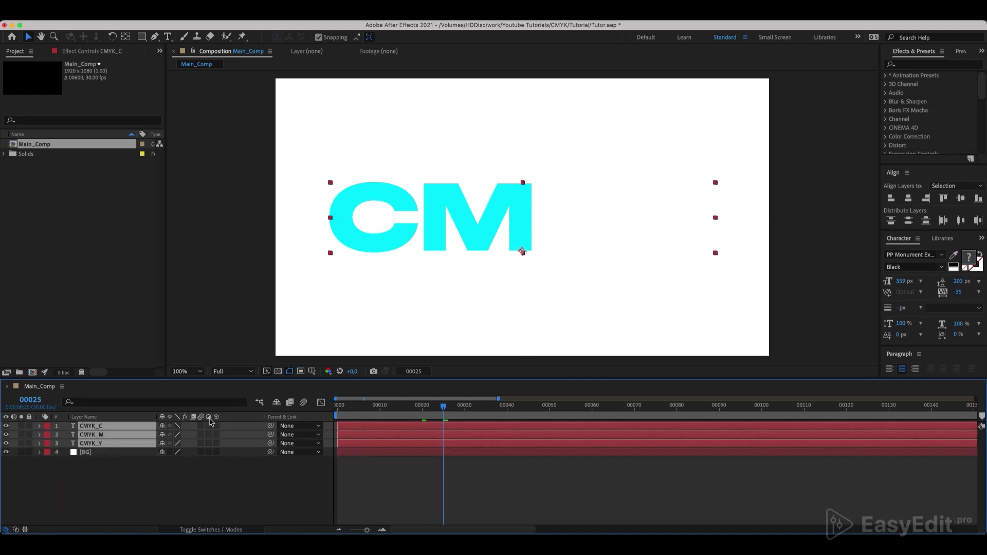
left_click(210, 530)
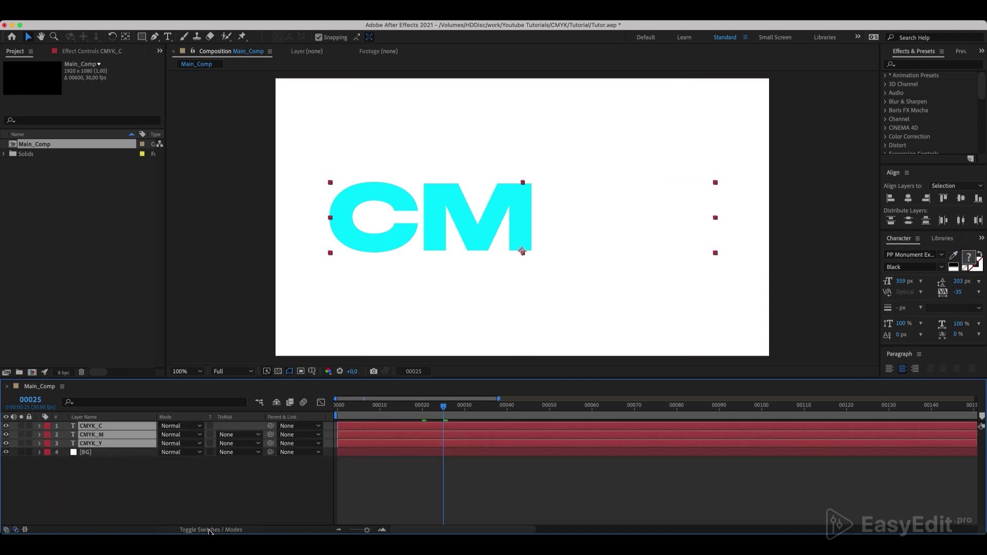
left_click(196, 436)
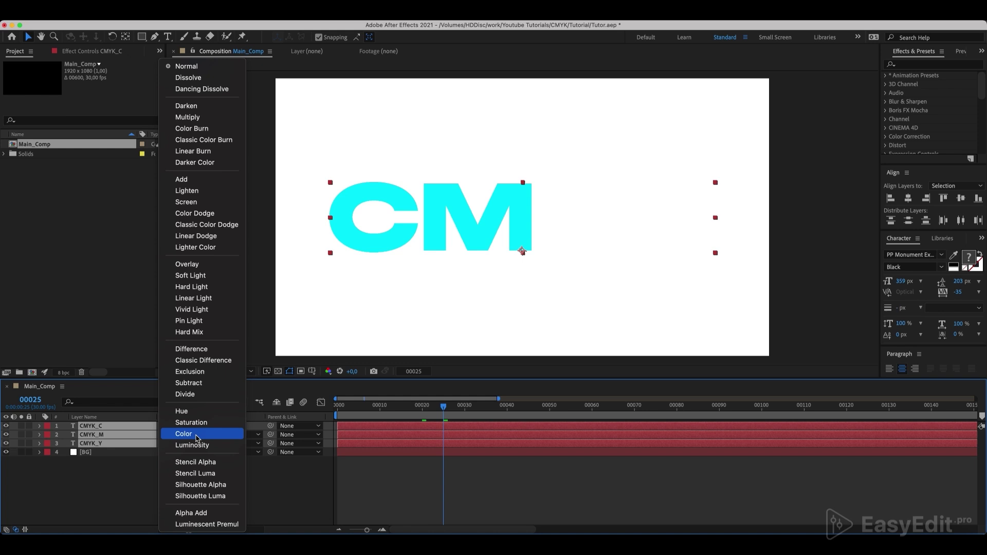
left_click(202, 118)
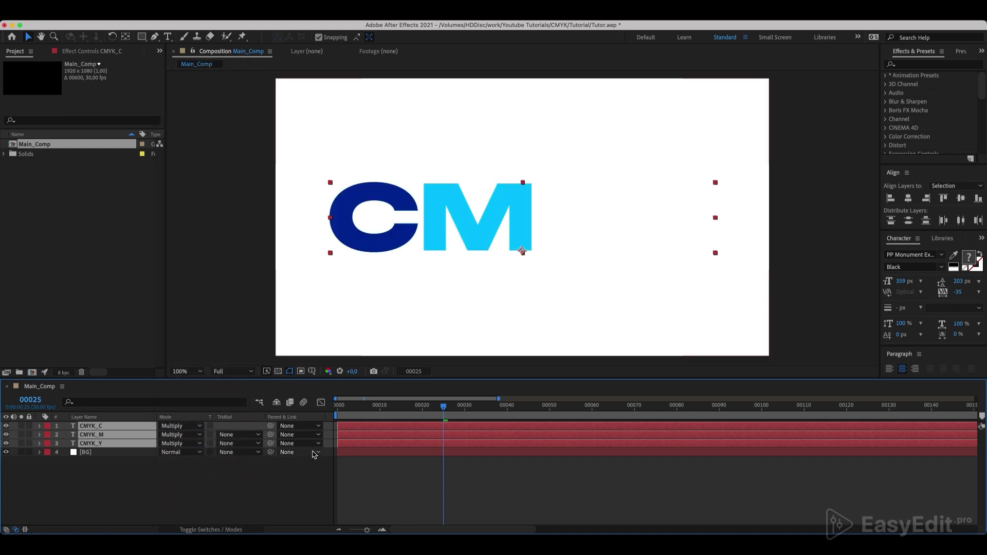
mouse_move(444, 409)
left_mouse_down()
mouse_move(336, 409)
mouse_move(594, 408)
mouse_move(351, 419)
mouse_move(337, 409)
mouse_move(469, 419)
mouse_move(638, 409)
left_mouse_up()
left_click(98, 429)
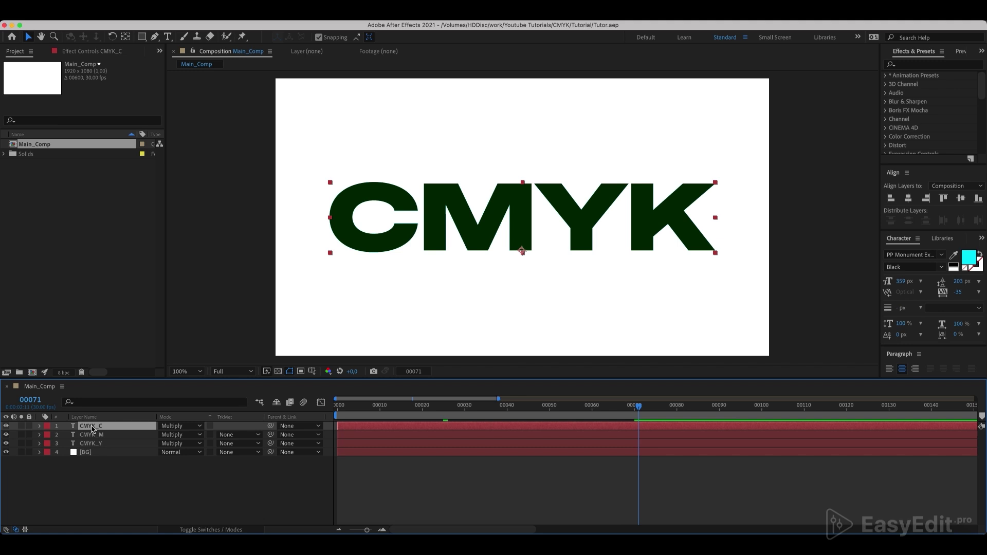
Add a wiggle(2,22) expression to CMYK_C's Position
key("p")
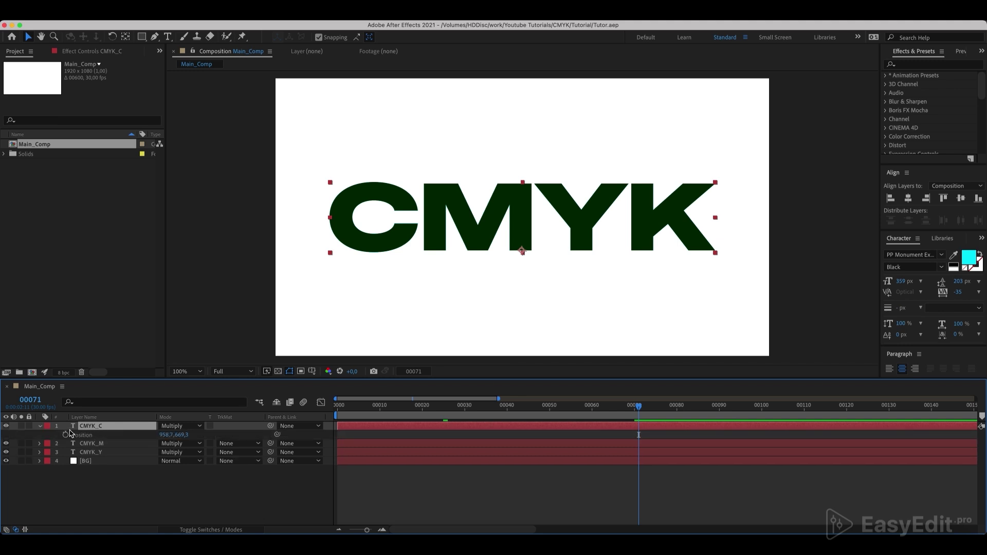
left_click(65, 437, "alt")
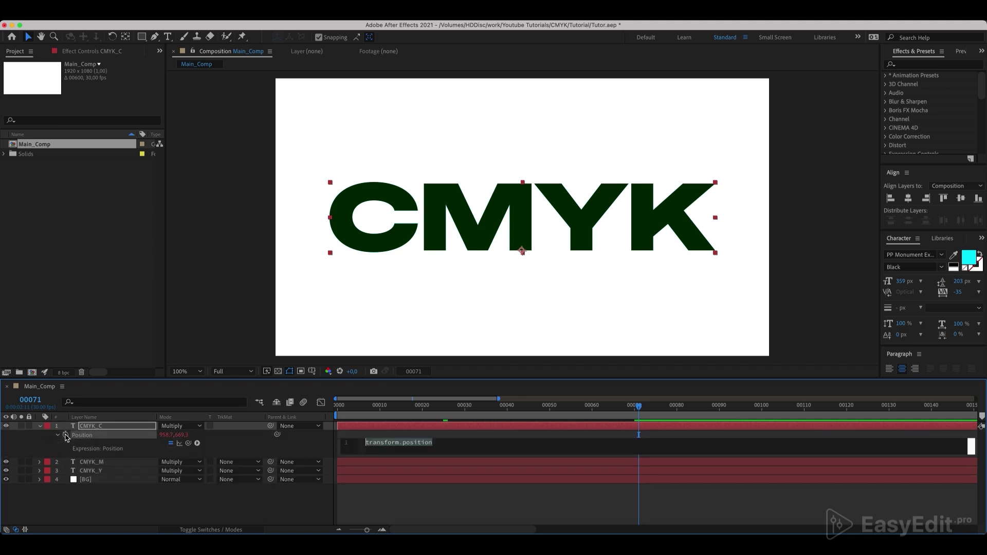
type("wiggle(2,22)")
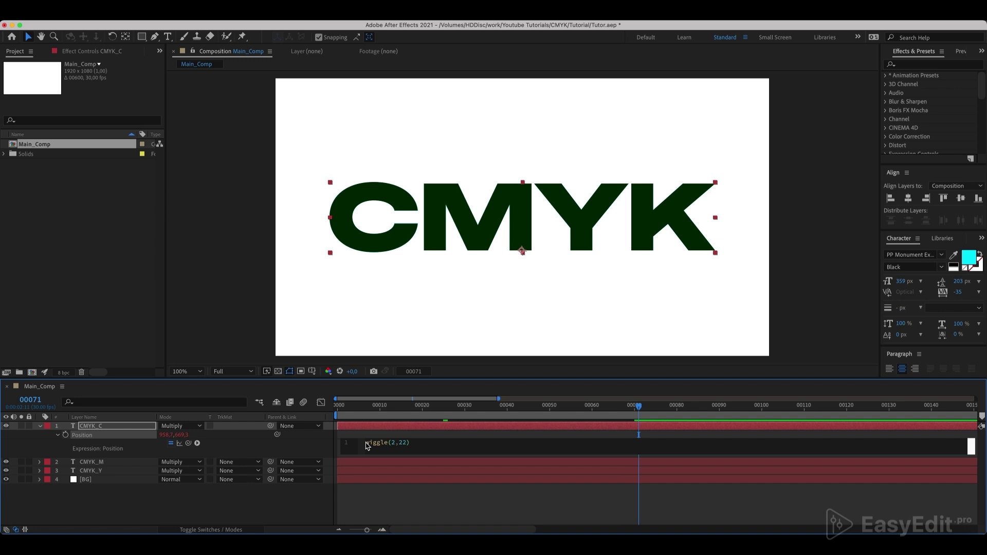
left_click_drag(367, 446, 458, 445)
key("super+c")
left_click(411, 445)
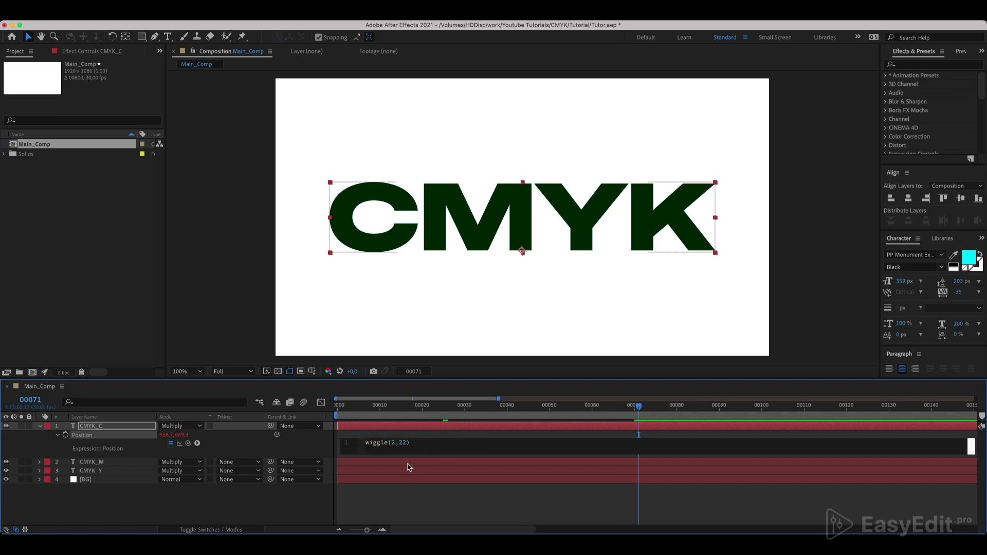
left_click(409, 466)
Paste the wiggle(2,22) Position expression onto CMYK_M and CMYK_Y, preview, and collapse the layers
key("p")
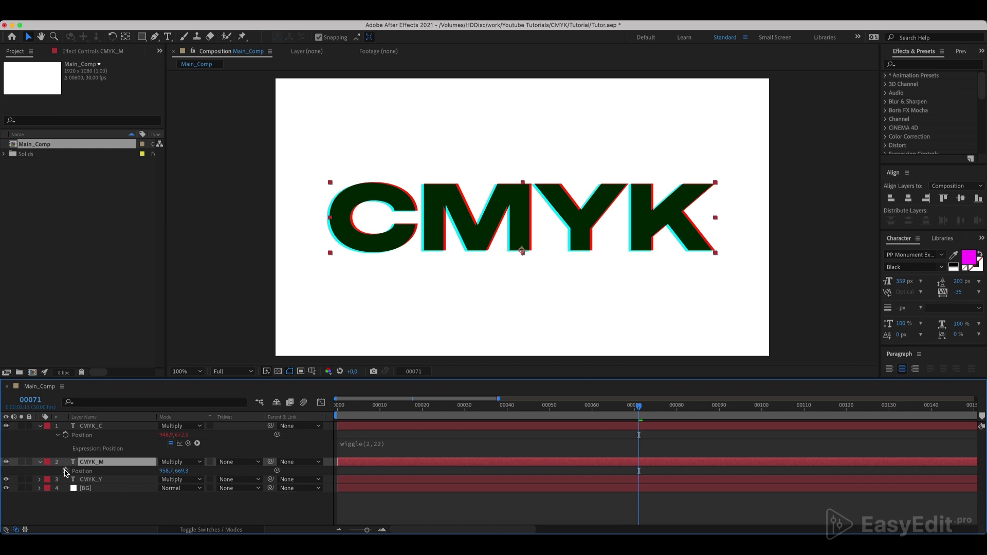
left_click(66, 471, "alt")
key("super+v")
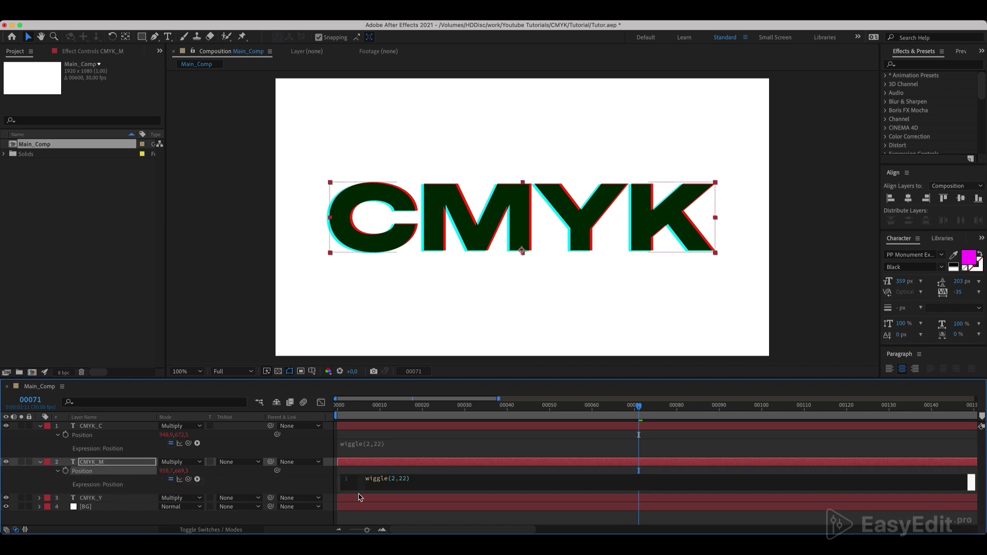
left_click(358, 498)
key("p")
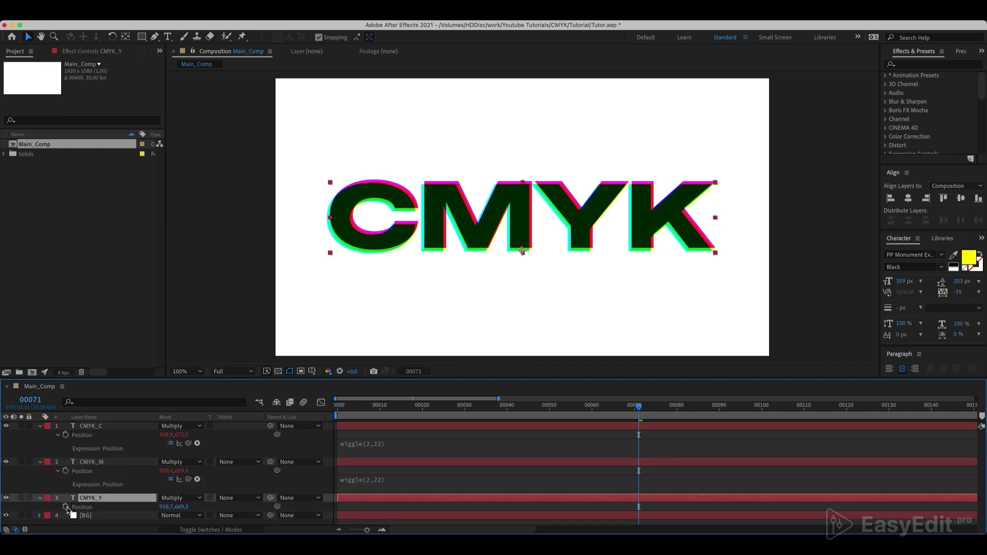
left_click(66, 507, "alt")
key("super+v")
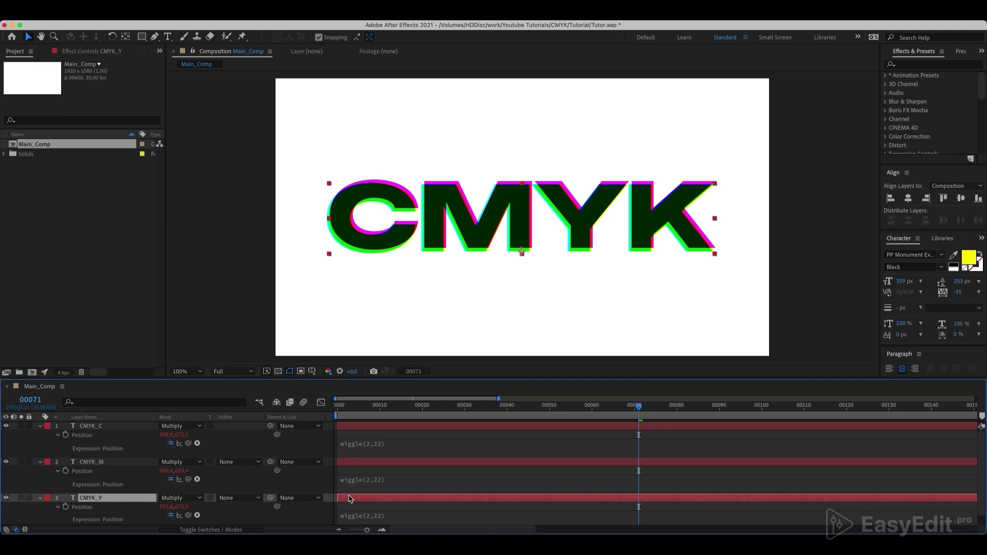
left_click(646, 377)
mouse_move(637, 406)
left_mouse_down()
mouse_move(483, 406)
mouse_move(684, 407)
mouse_move(458, 418)
mouse_move(379, 407)
mouse_move(568, 407)
left_mouse_up()
key("ctrl+a")
key("u")
Apply Gaussian Blur to CMYK_C and keyframe its Blurriness at frame 0
left_click(113, 470)
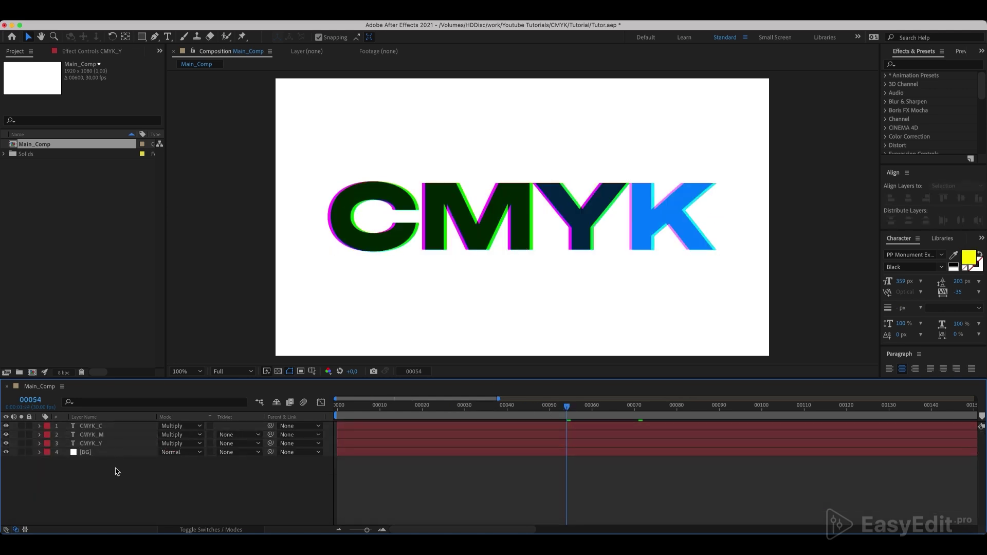
left_click(108, 426)
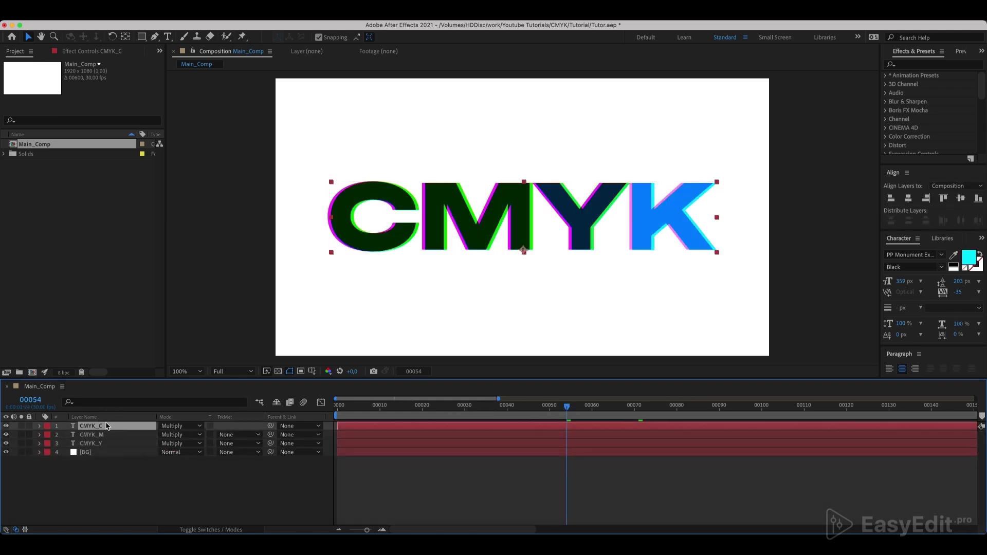
left_click(928, 66)
type("gauss")
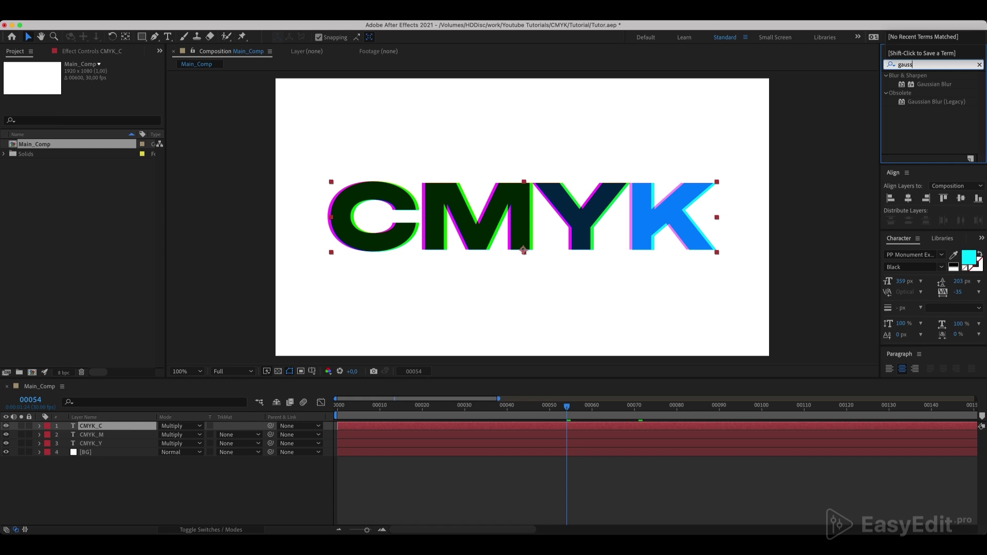
left_click(928, 84)
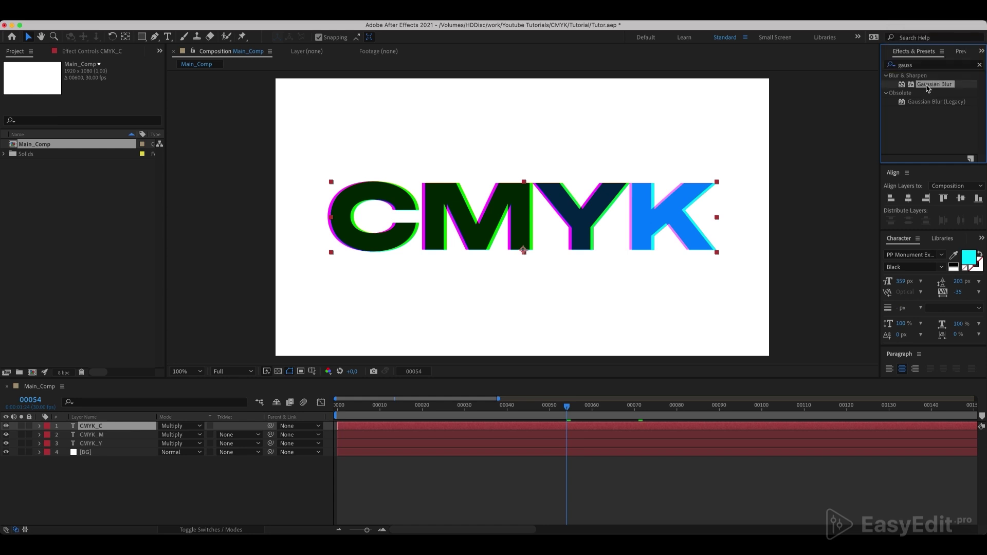
left_click_drag(928, 88, 113, 429)
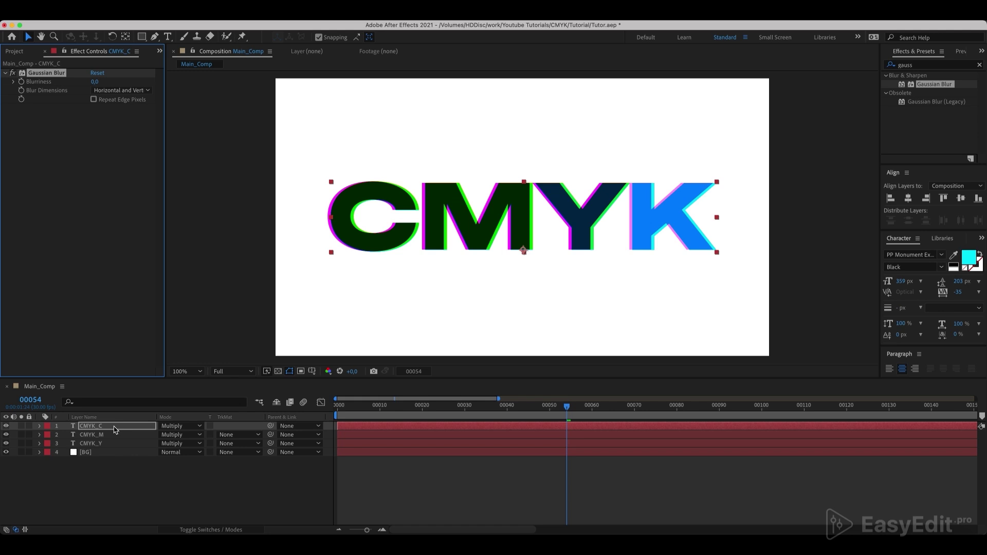
left_click_drag(390, 409, 318, 417)
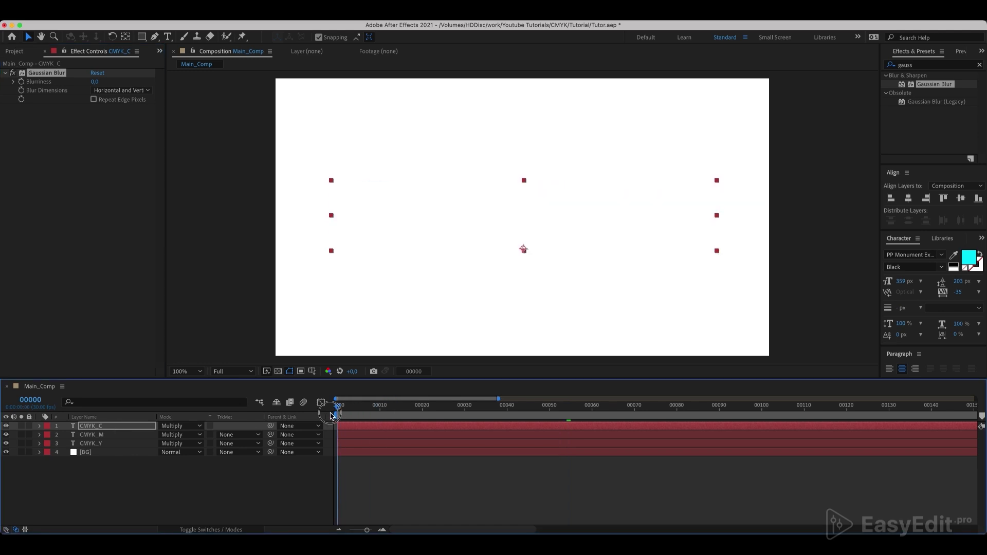
left_click(21, 82)
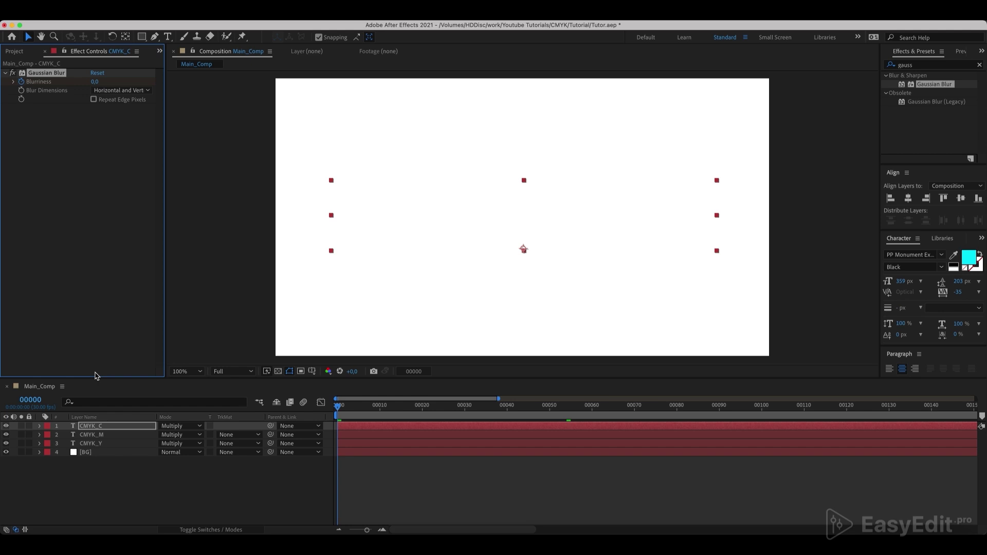
left_click(40, 427)
left_click(48, 444)
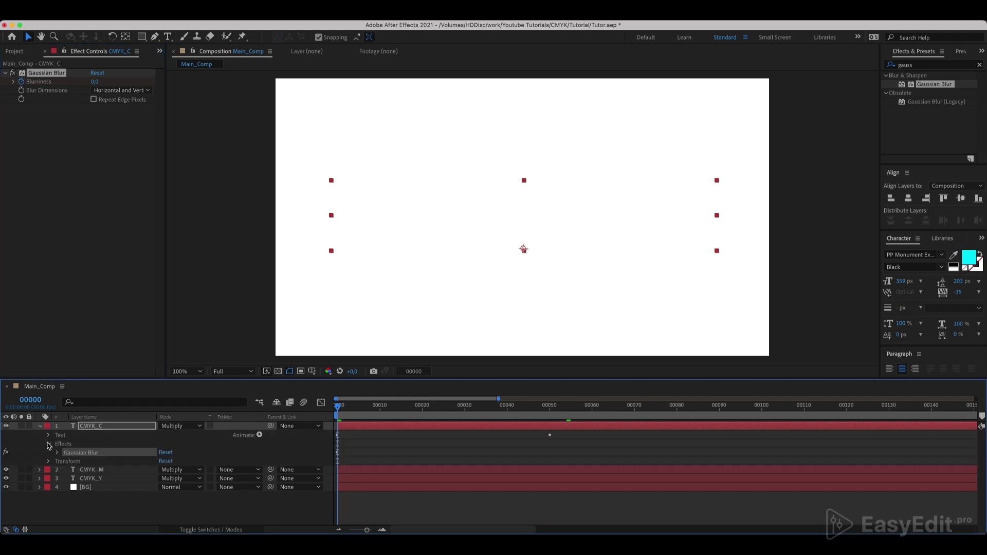
left_click(55, 454)
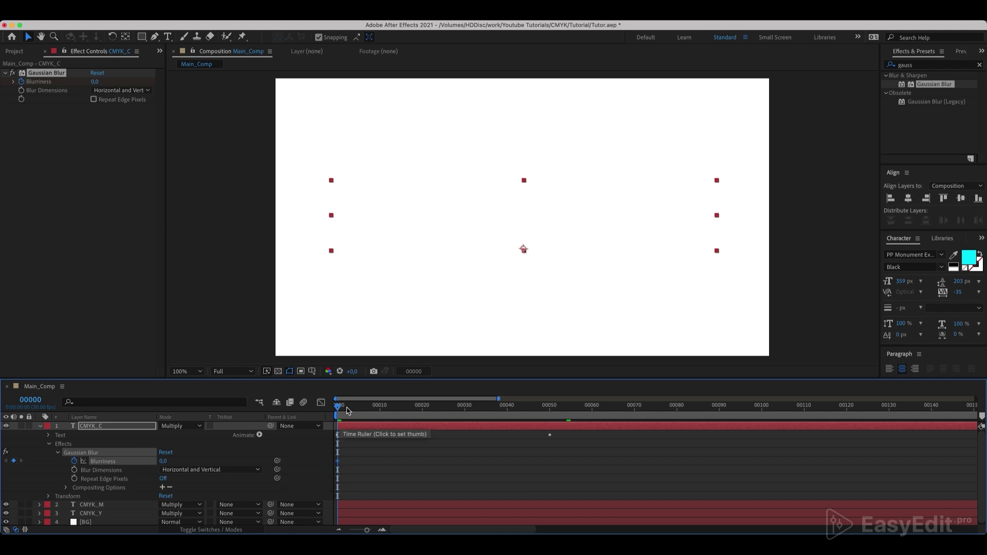
Set Blurriness to 80 at frame 20 and Blur Dimensions to Vertical
left_click_drag(346, 411, 423, 418)
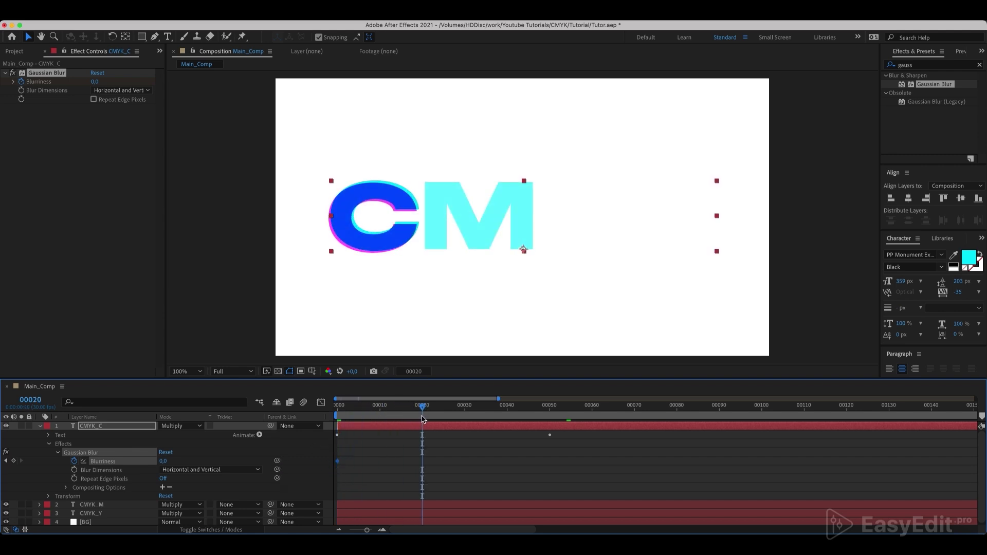
left_click(163, 461)
type("80")
key("Return")
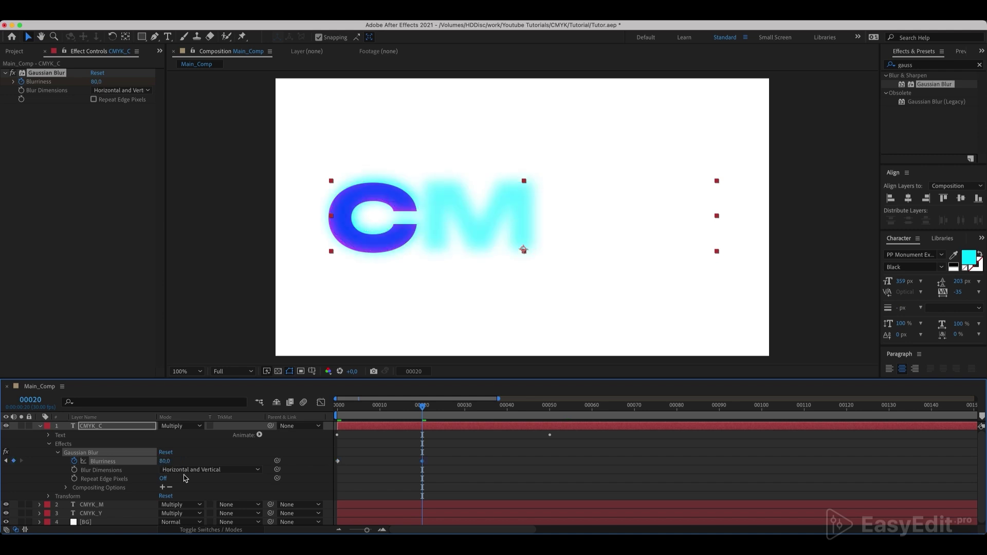
left_click(188, 476)
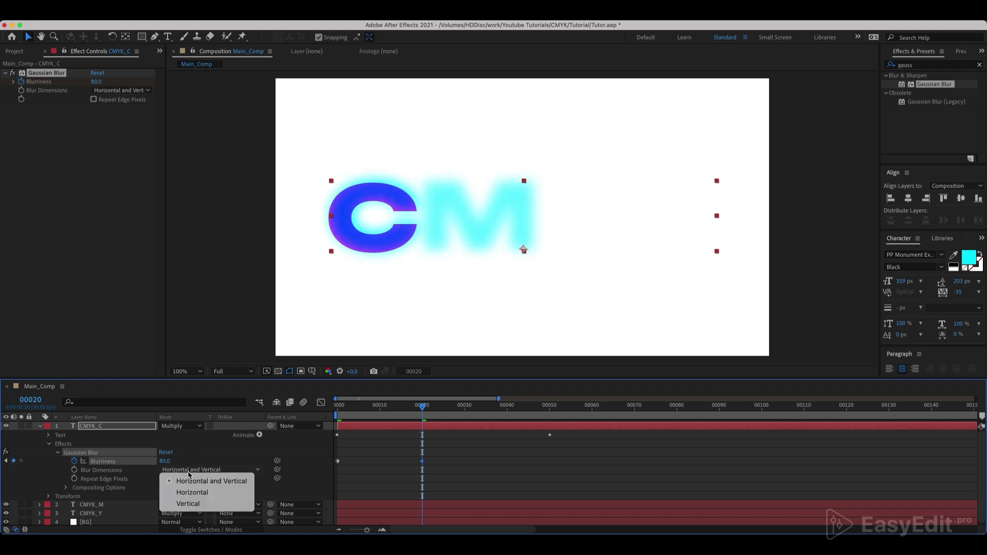
left_click(187, 503)
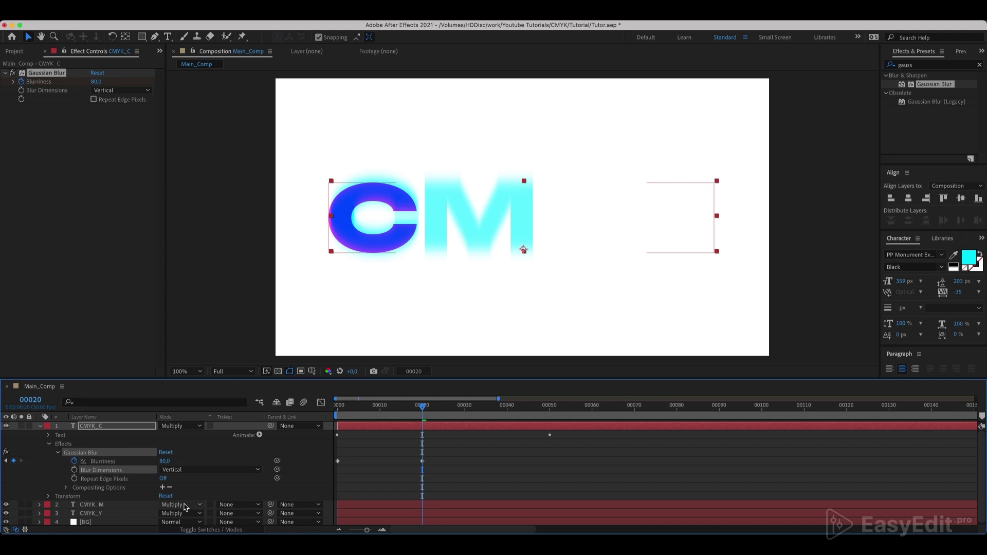
Copy-paste keyframes for Blurriness 0, 80, 0 at frames 40, 60, 80, then preview
left_click_drag(424, 407, 508, 419)
left_click(338, 461)
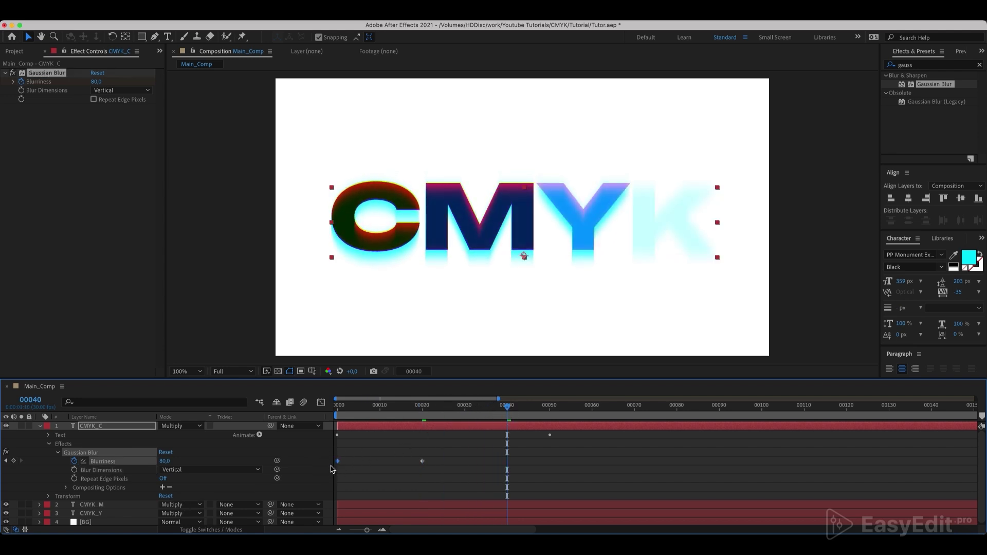
key("ctrl+c")
key("ctrl+v")
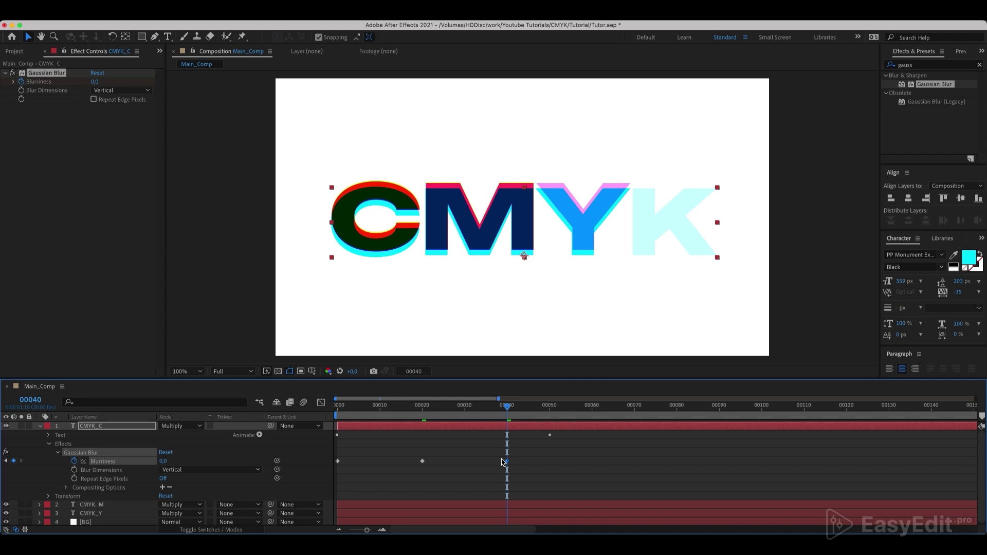
left_click_drag(561, 411, 593, 419)
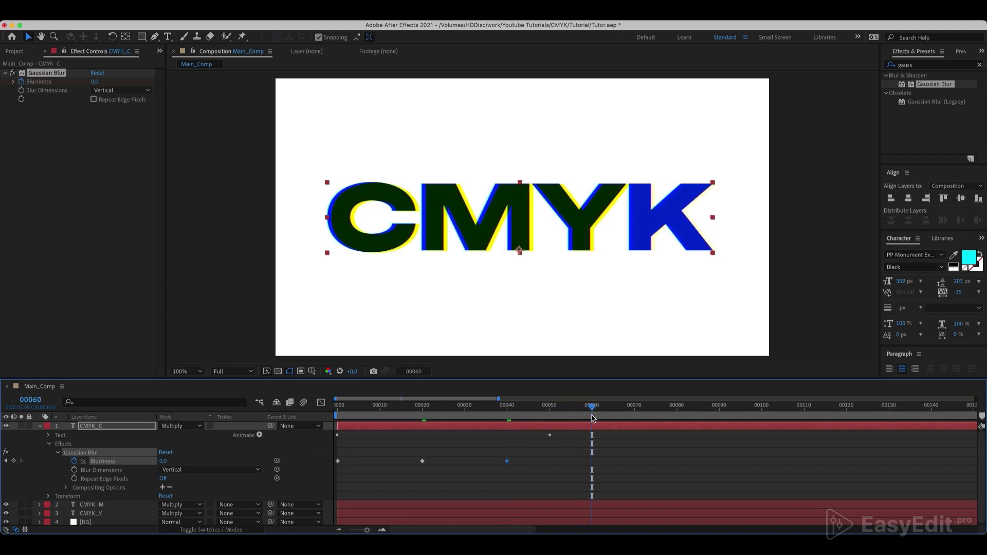
left_click(422, 462)
key("ctrl+c")
key("ctrl+v")
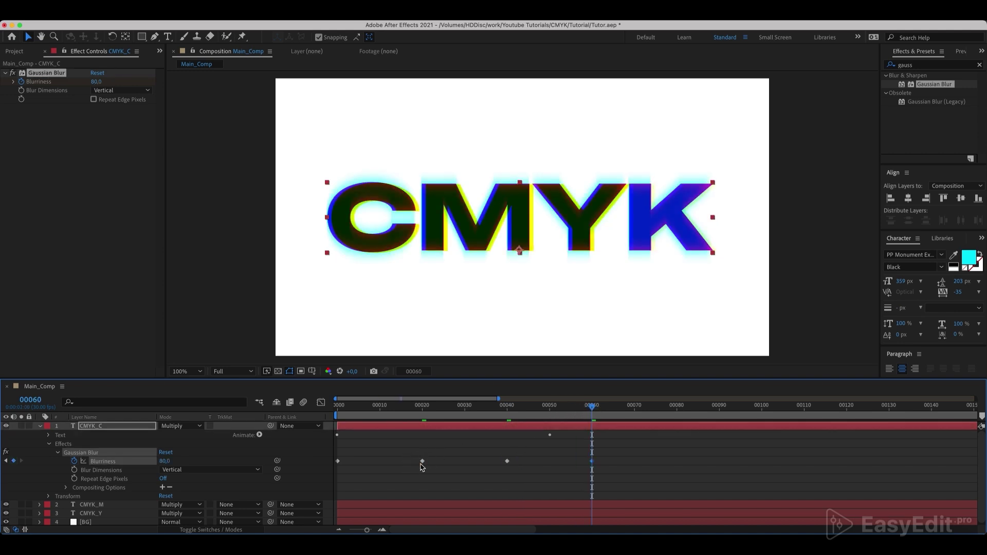
left_click_drag(672, 409, 677, 409)
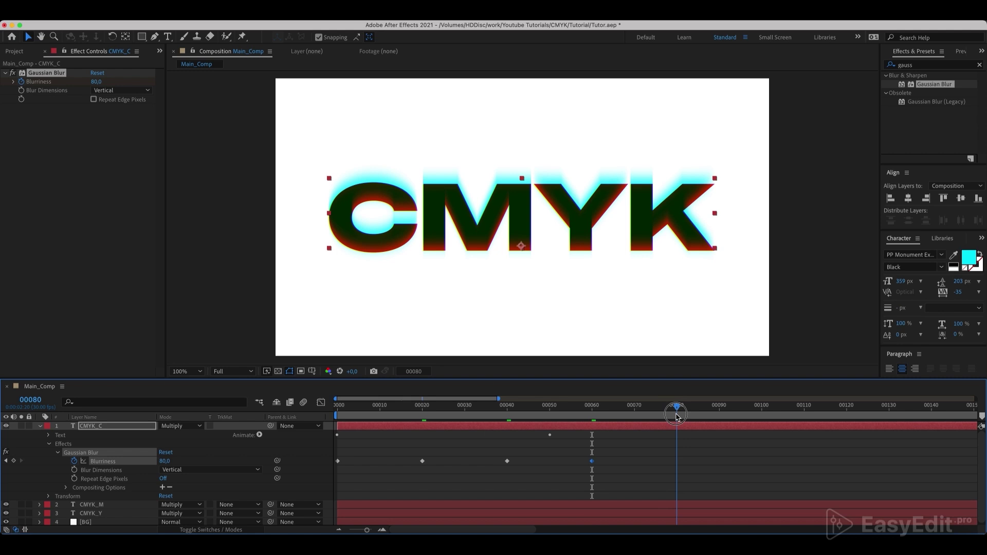
left_click(507, 462)
key("ctrl+c")
key("ctrl+v")
left_click_drag(677, 408, 338, 409)
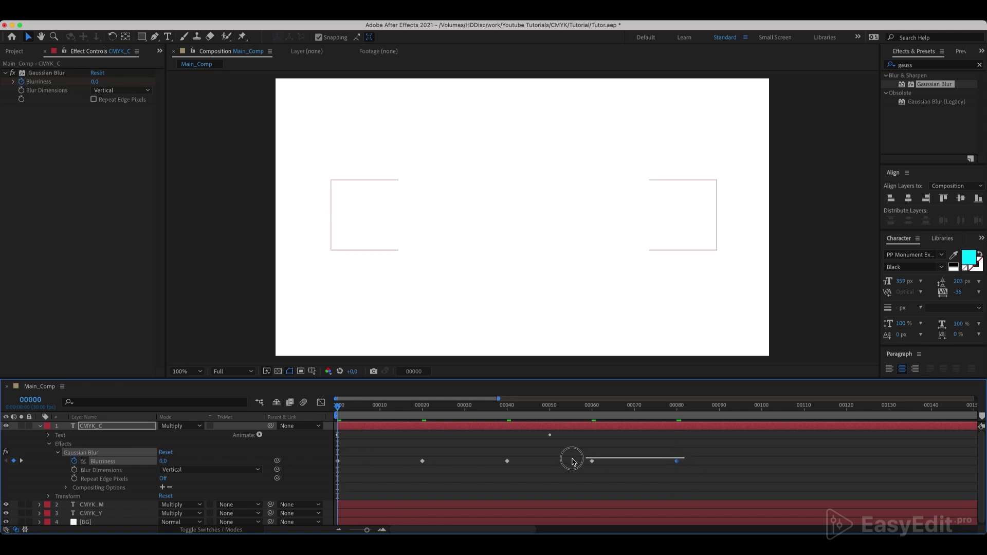
Marquee-select all of CMYK_C's Blurriness keyframes
left_click_drag(686, 456, 284, 479)
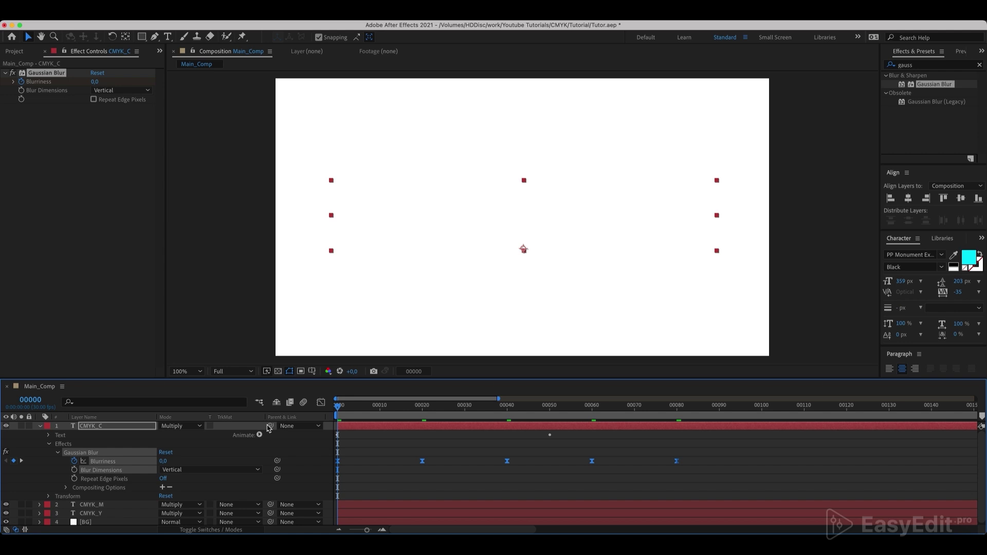
Paste the blur animation onto CMYK_M and inspect the CMYK_M and CMYK_Y keyframes
left_click_drag(407, 412, 422, 409)
left_click(420, 508)
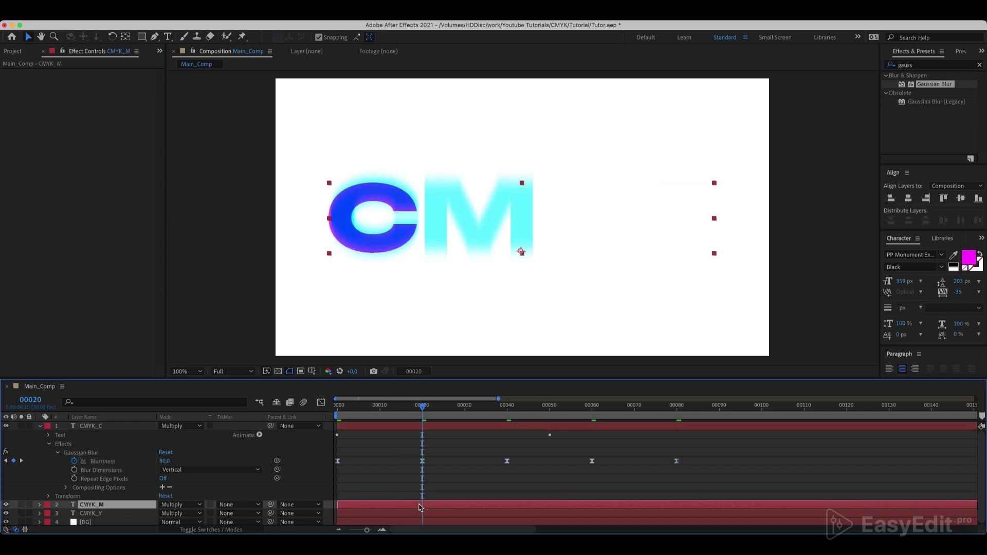
key("super+v")
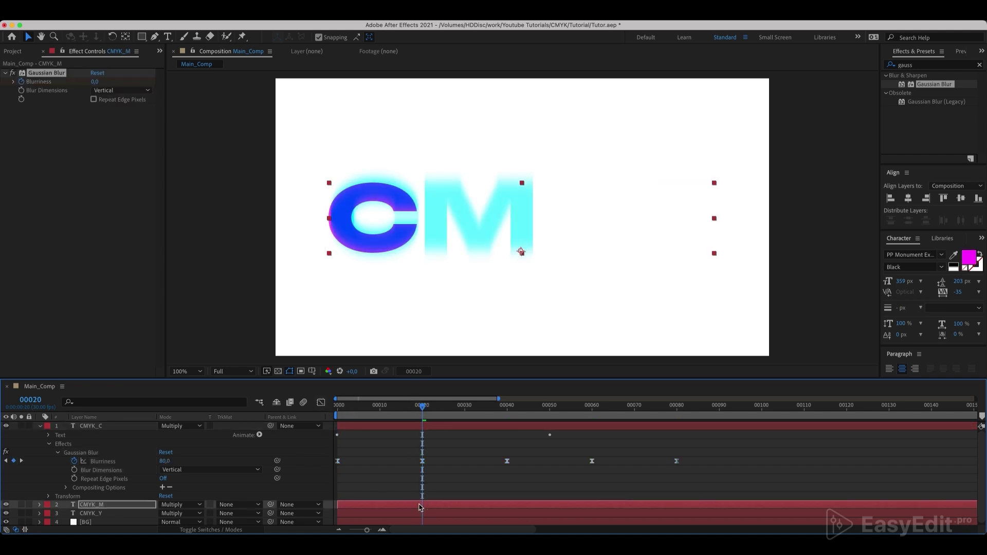
key("u")
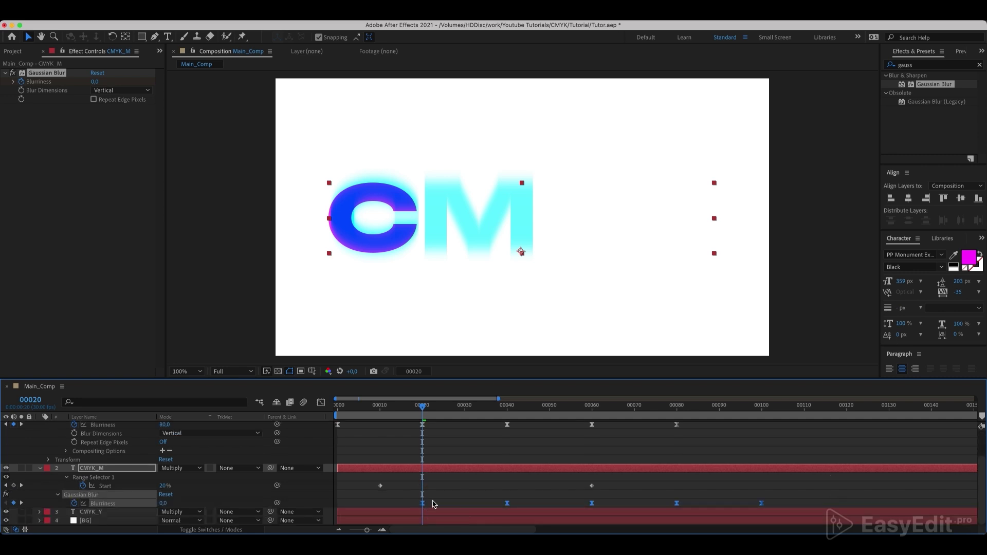
left_click(507, 406)
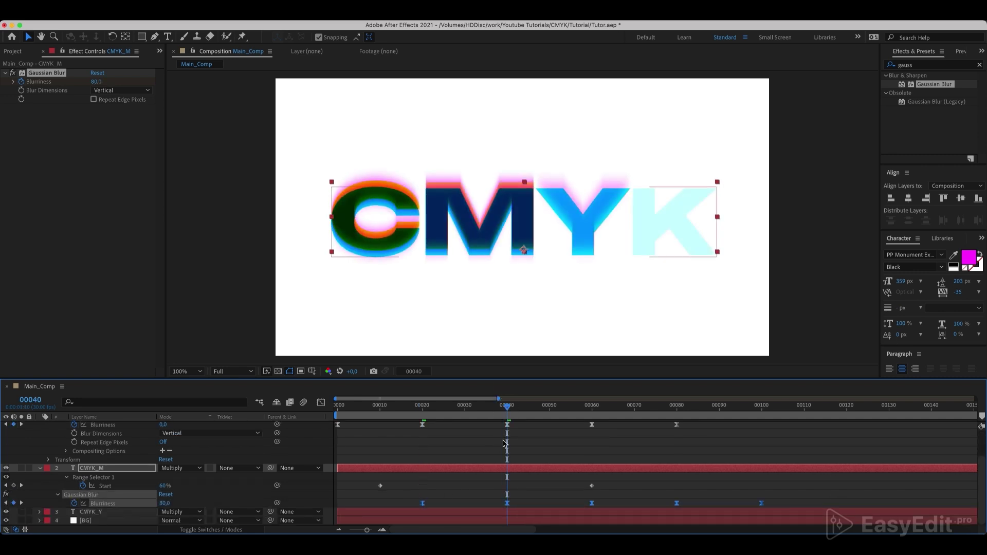
left_click(507, 515)
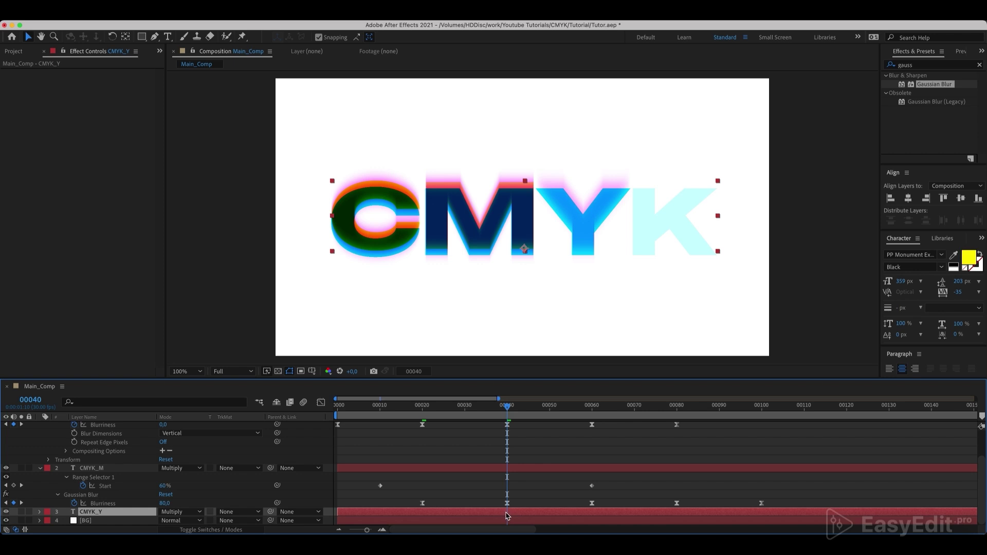
key("u")
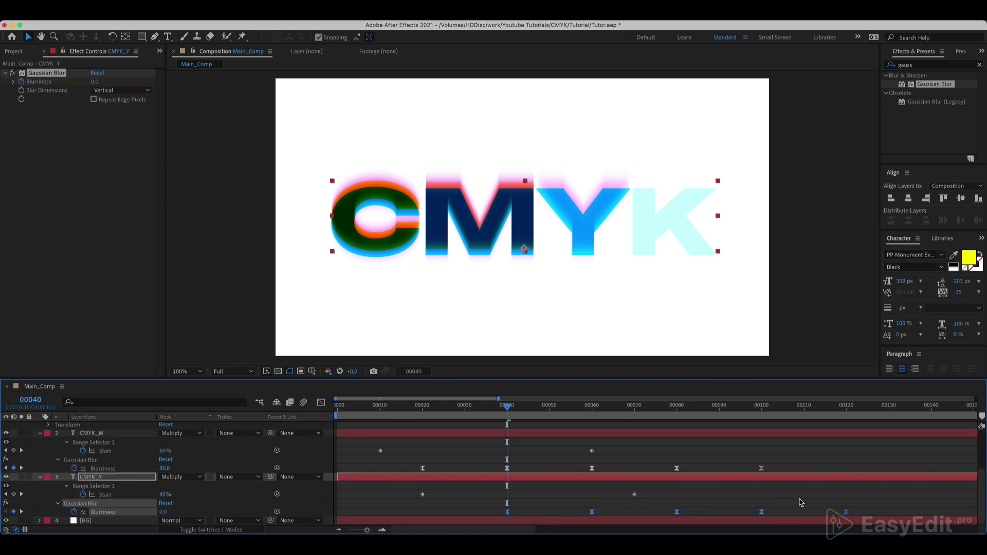
Scrub and play back the full reveal, then collapse all three layers
left_click(545, 405)
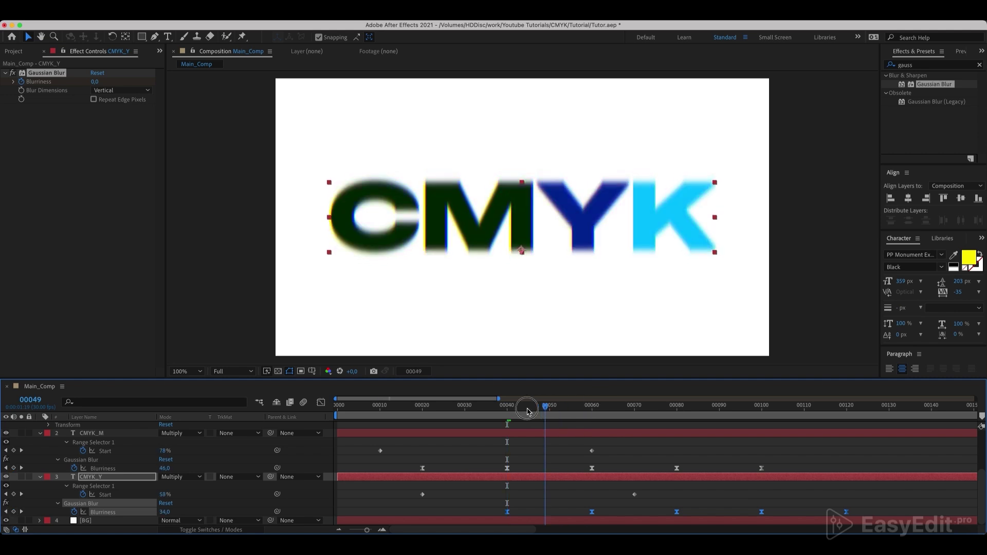
left_click_drag(528, 411, 327, 421)
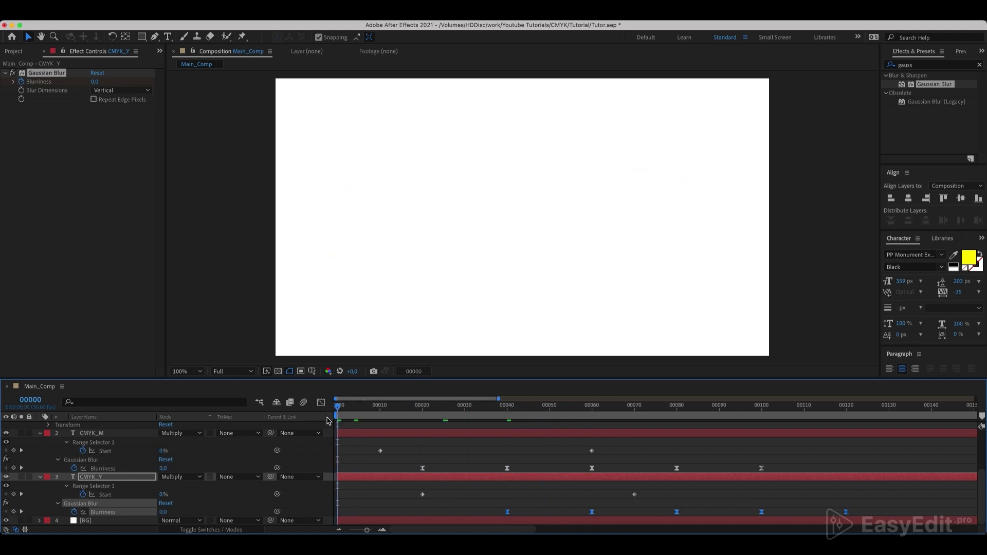
key("space")
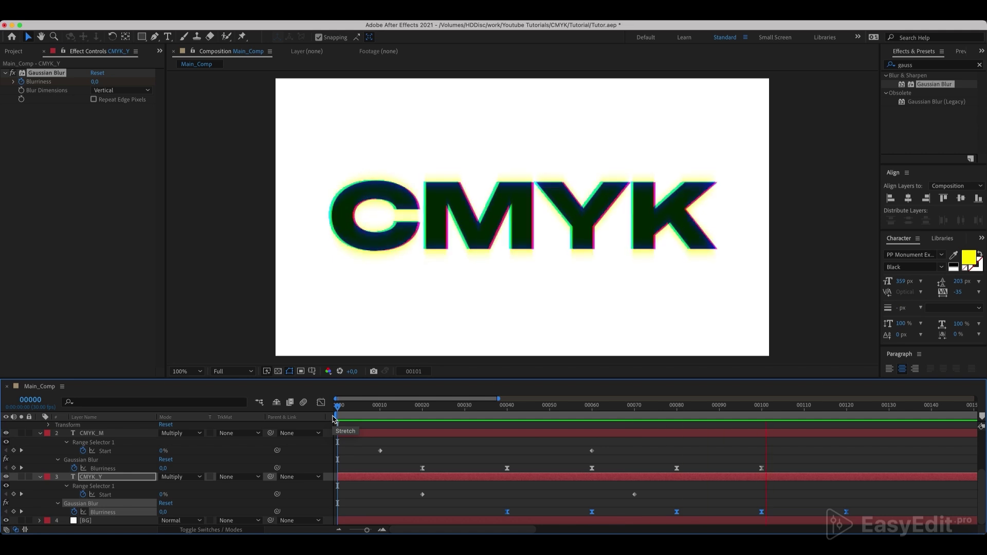
key("space")
key("ctrl+a")
key("u")
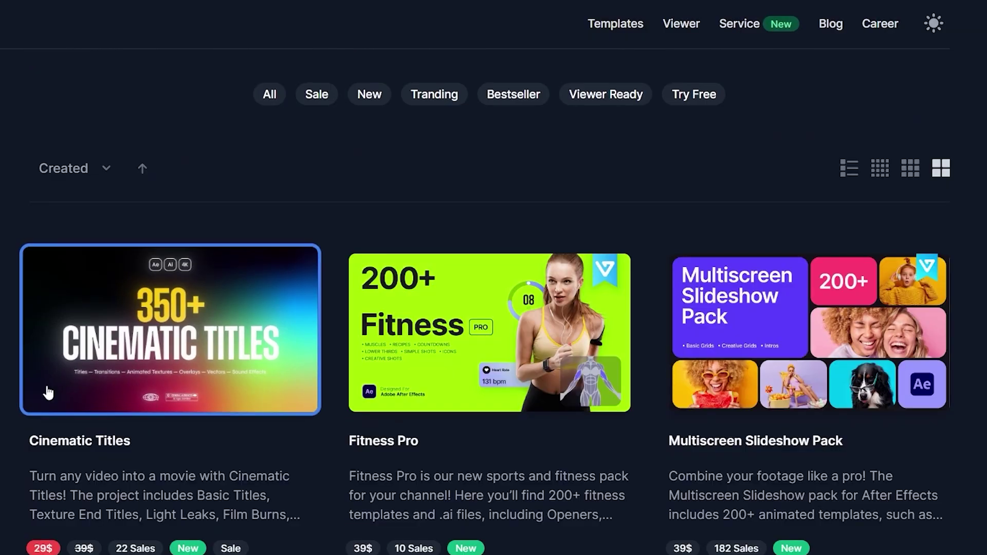
Open the Cinematic Titles catalog on EasyEdit and view the Animated Textures category
left_click(111, 377)
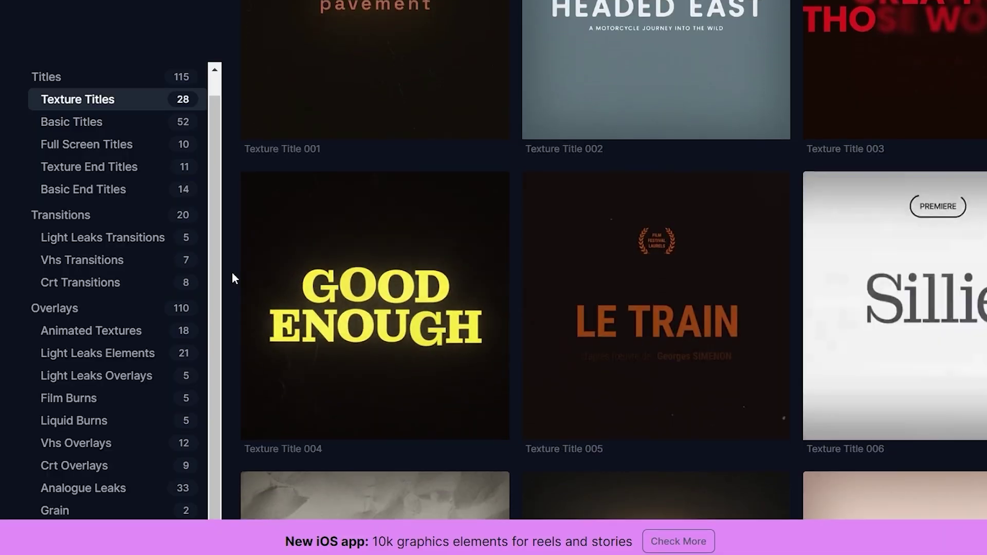
scroll(232, 272, "down", 3)
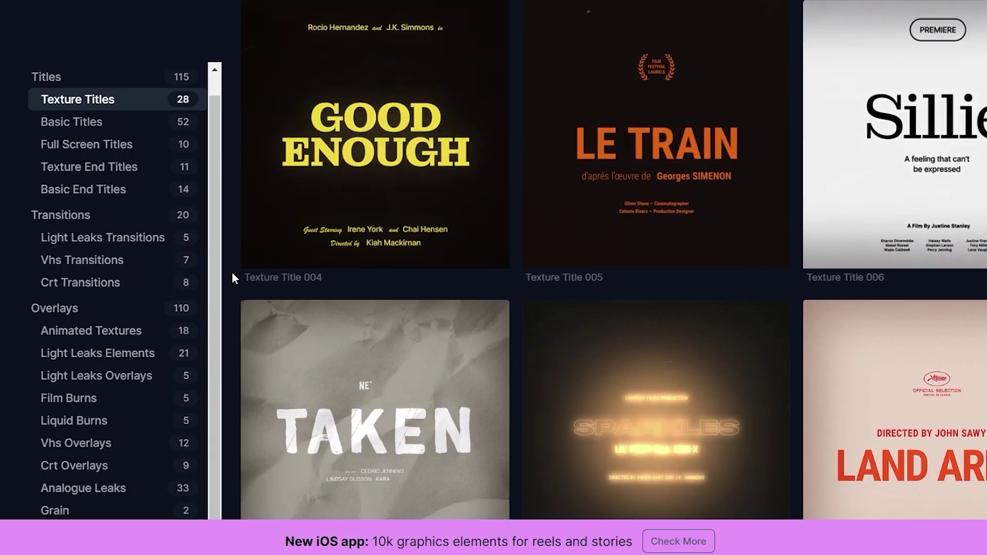
scroll(232, 273, "down", 3)
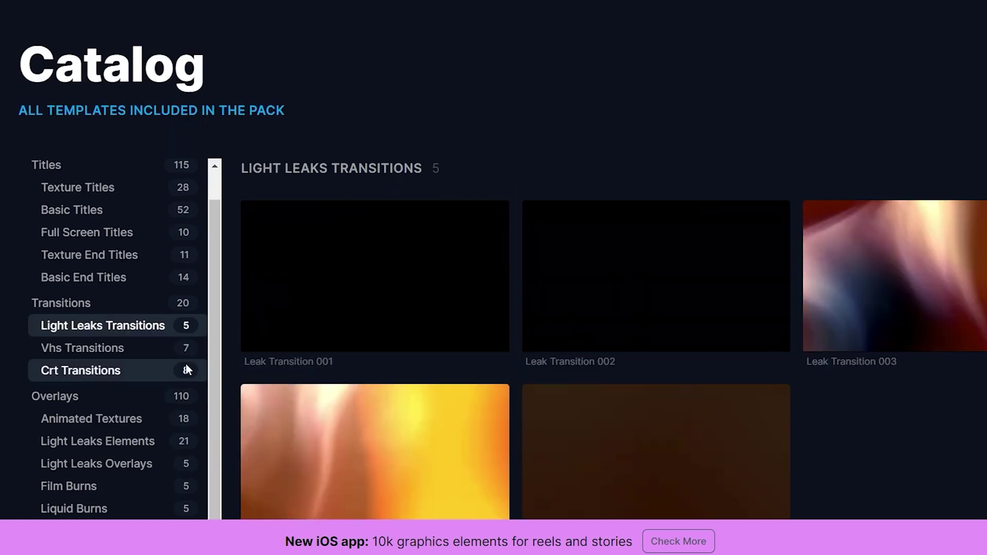
left_click(185, 420)
scroll(148, 389, "down", 2)
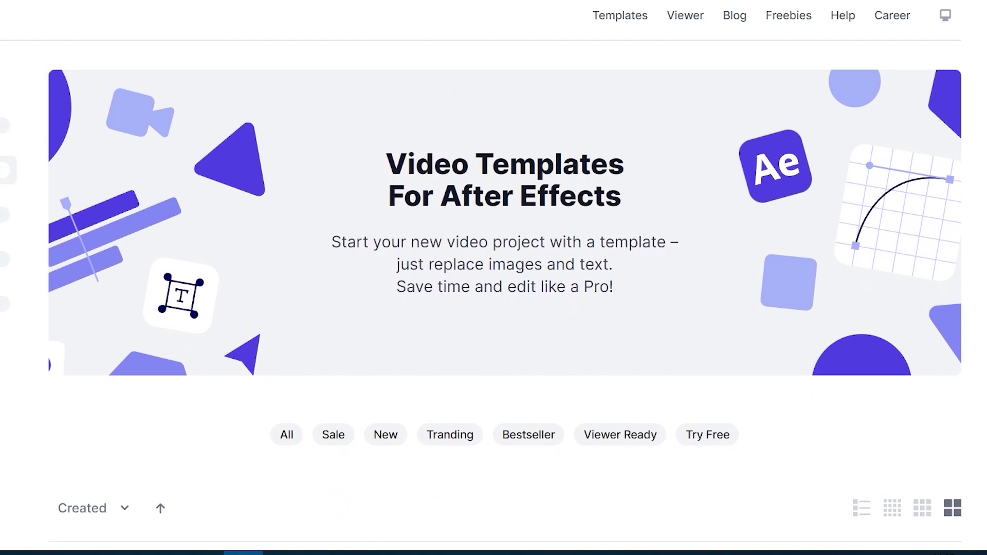
scroll(494, 297, "down", 2)
scroll(494, 297, "down", 2)
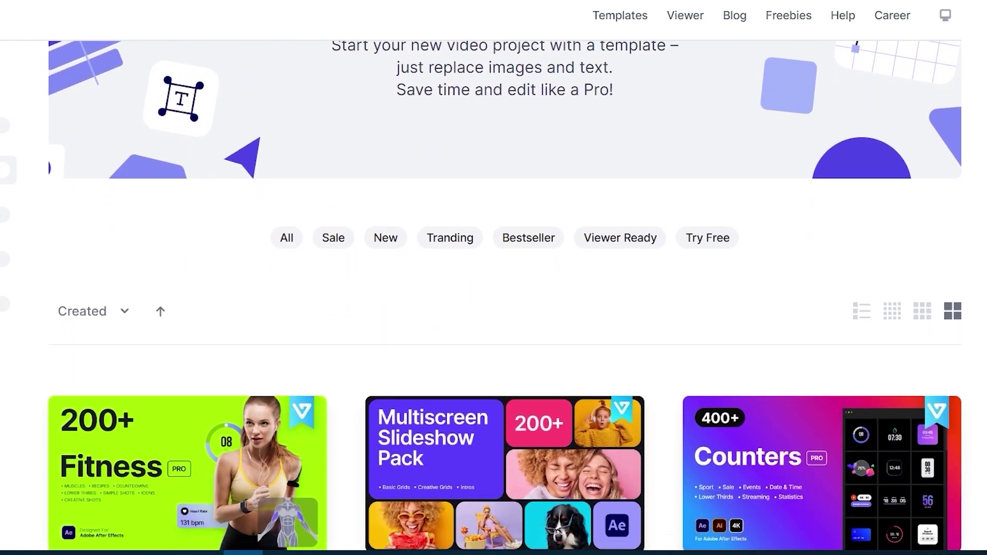
scroll(494, 296, "down", 2)
scroll(494, 296, "down", 2)
scroll(494, 297, "down", 2)
scroll(493, 296, "down", 2)
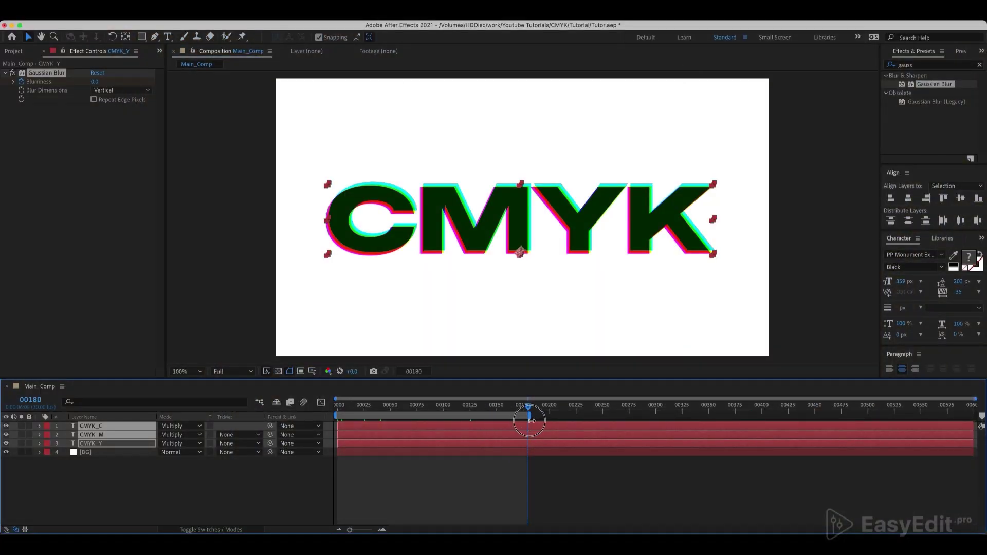
Deselect all layers and move the playhead back to mid-reveal frame 56
left_click(521, 467)
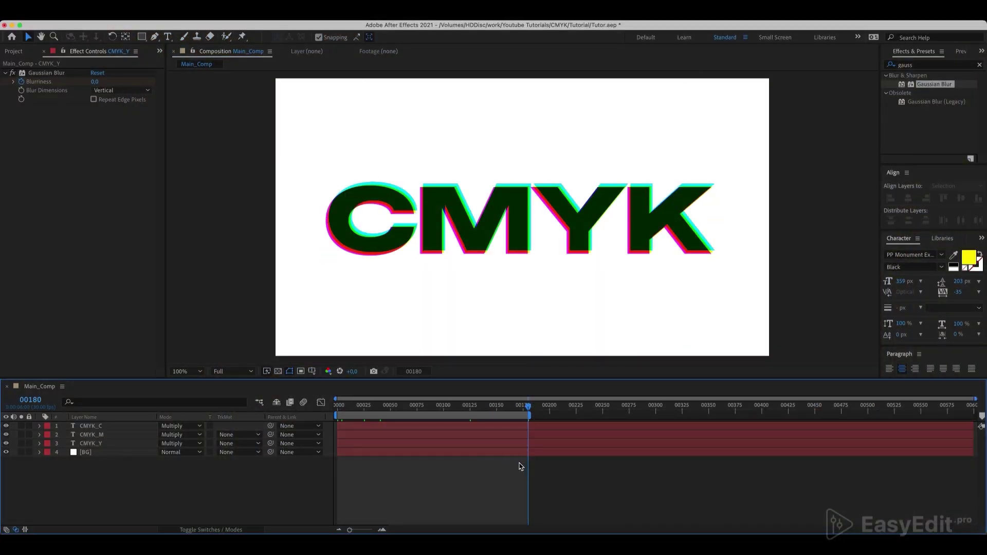
left_click_drag(530, 408, 397, 407)
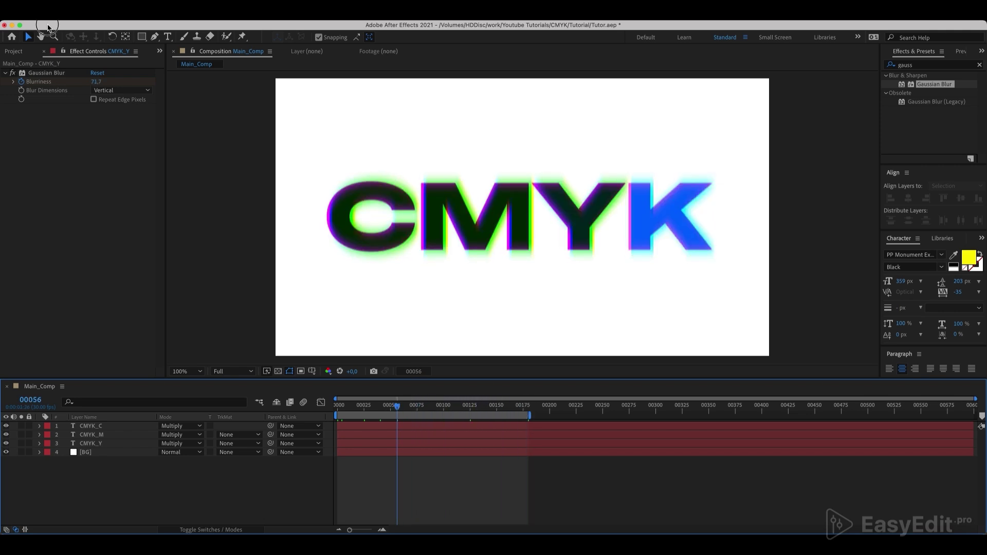
Add Main_Comp to the Render Queue with a PNG Sequence output module
left_click(70, 16)
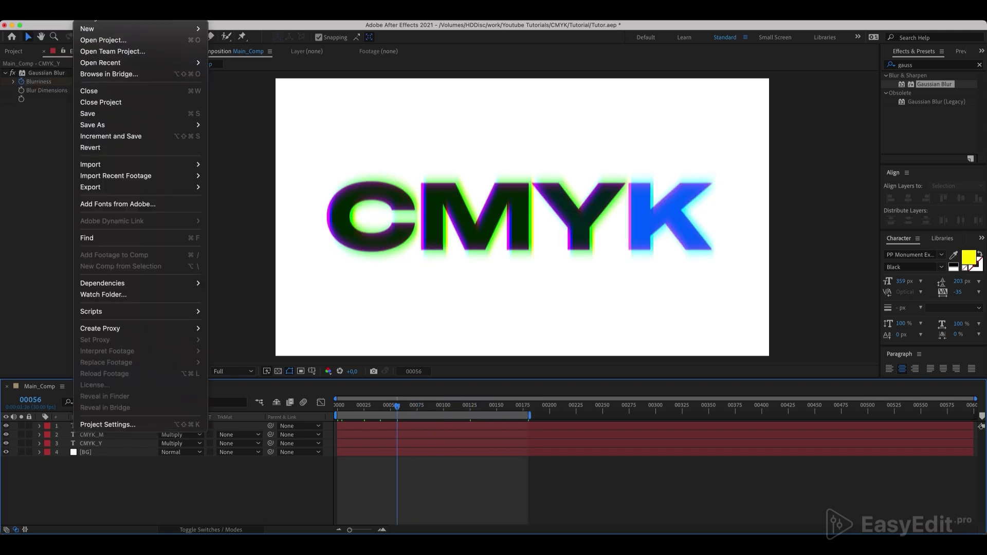
mouse_move(139, 187)
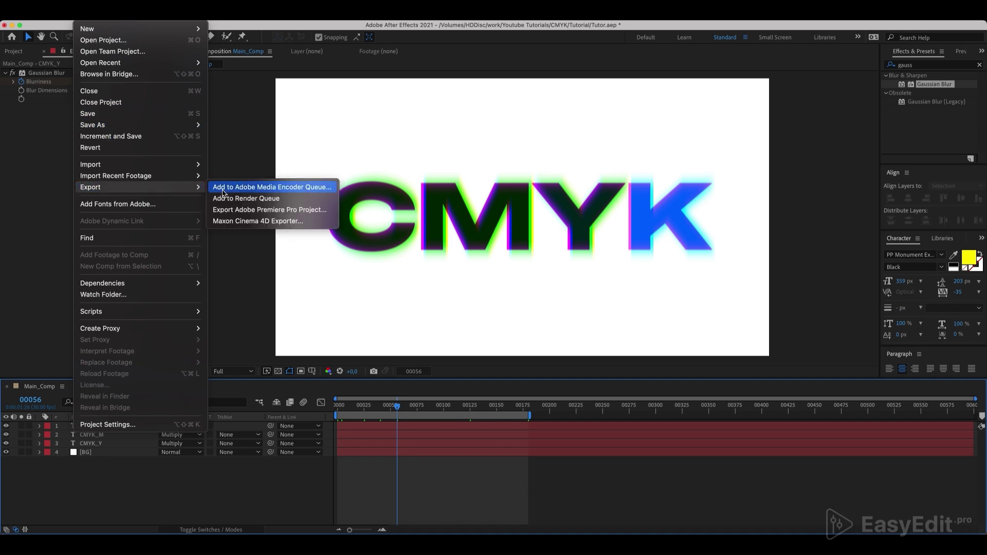
left_click(230, 200)
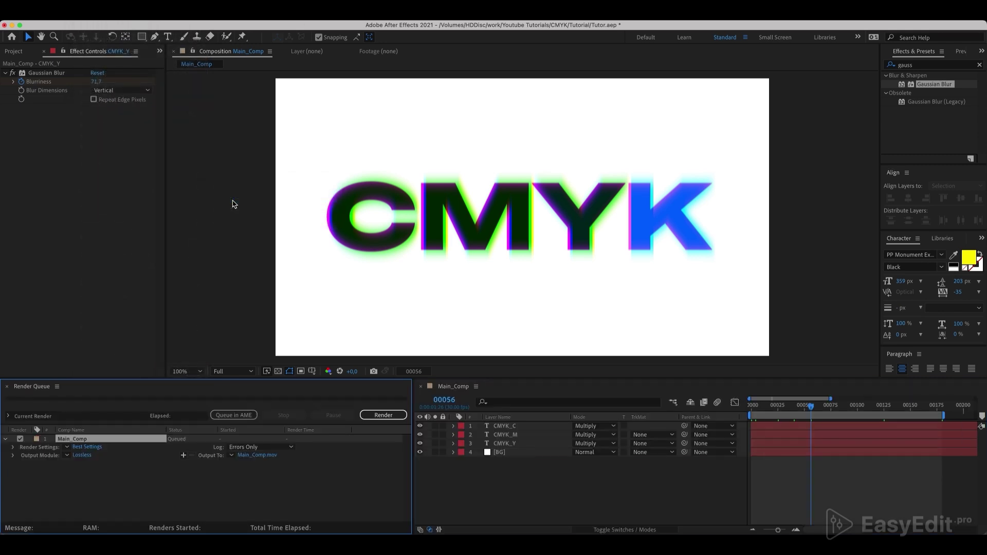
left_click(85, 457)
left_click(499, 231)
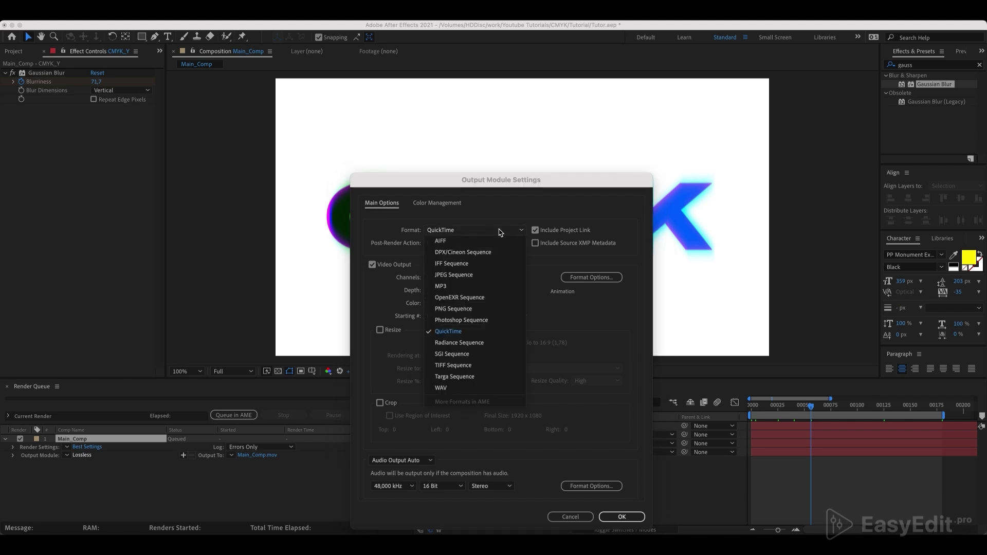
left_click(460, 313)
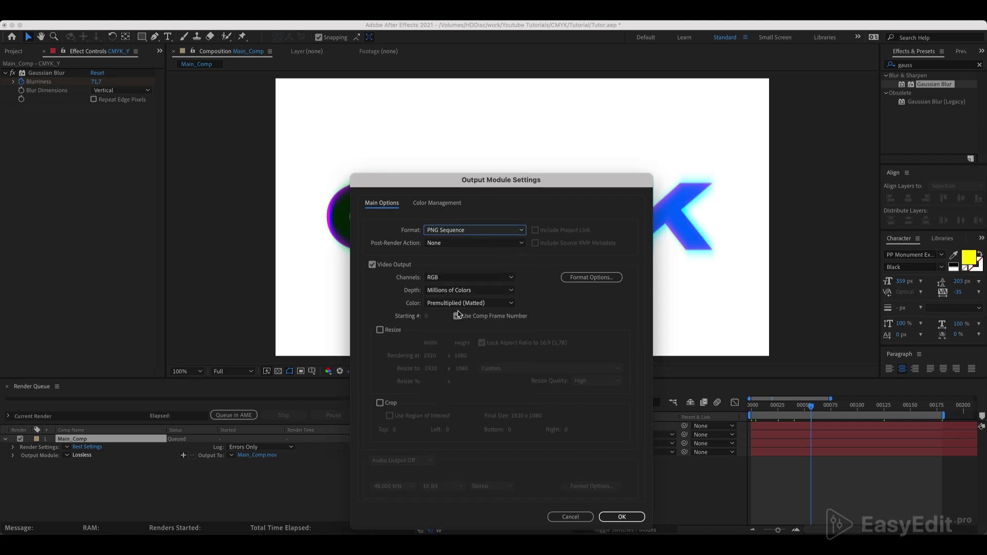
left_click(617, 517)
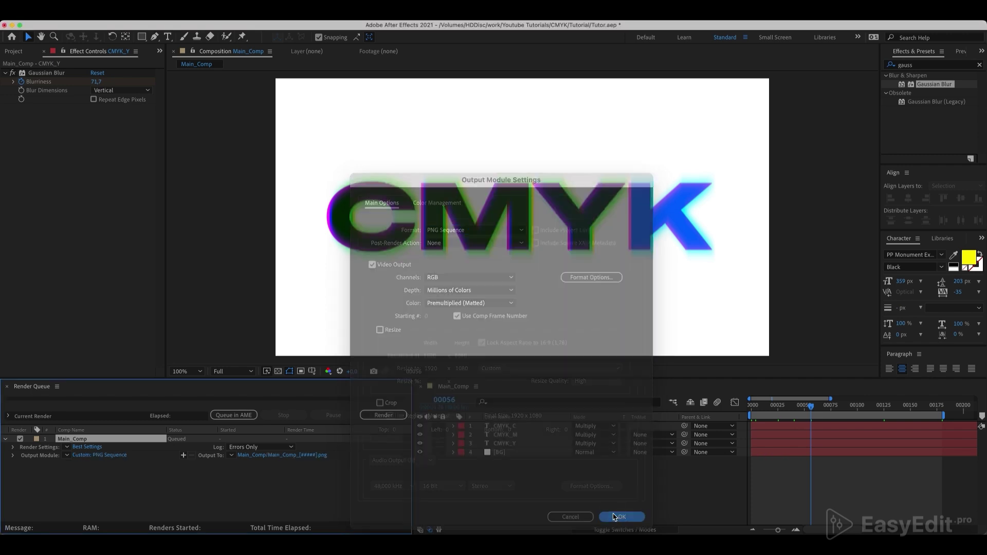
Set the render output destination to the Ae folder and render the PNG sequence
left_click(302, 456)
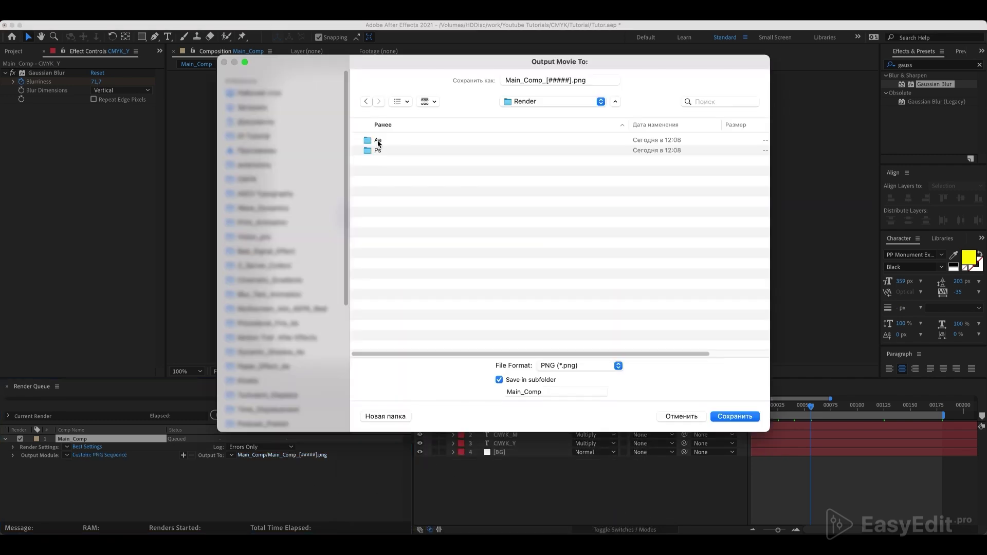
double_click(378, 141)
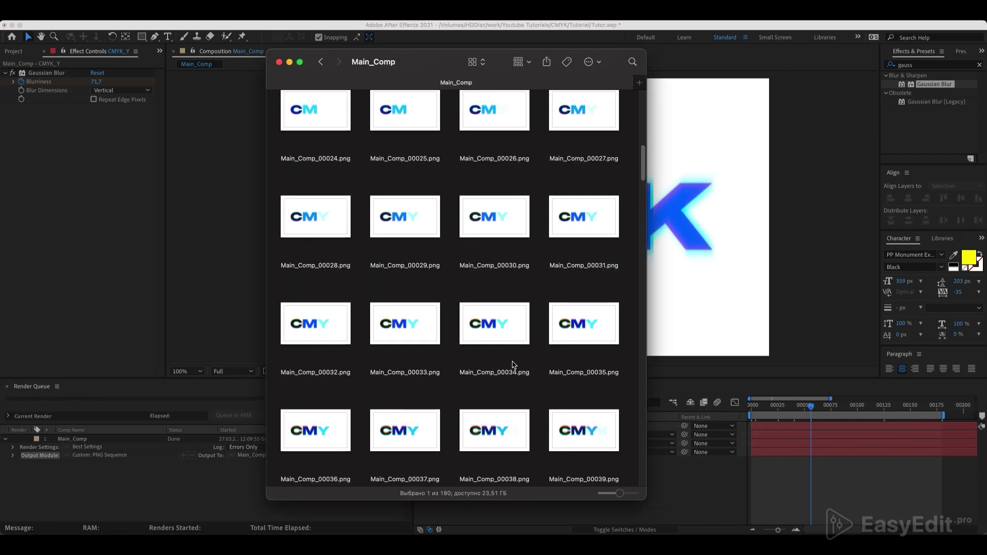
scroll(511, 364, "down", 3)
scroll(512, 363, "down", 2)
scroll(513, 364, "down", 3)
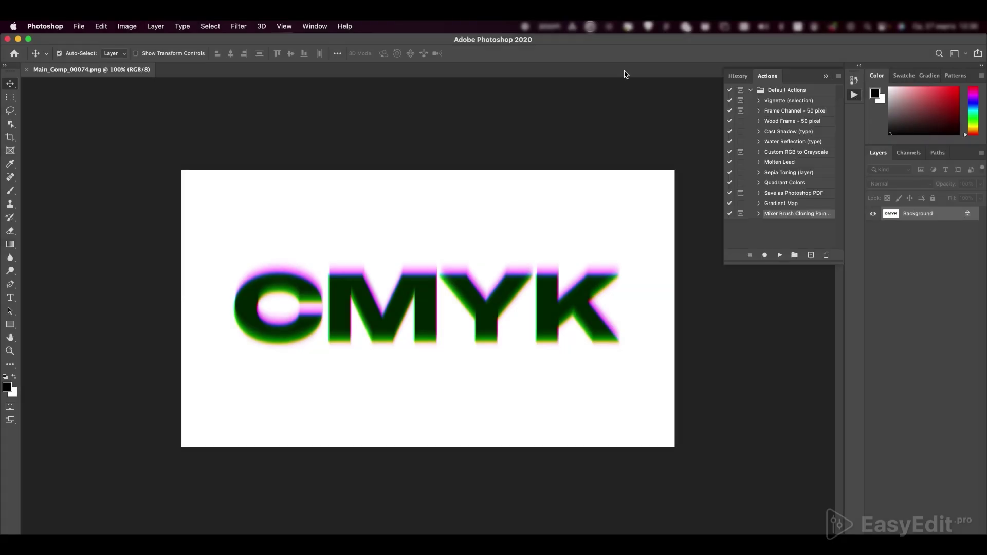
left_click(322, 31)
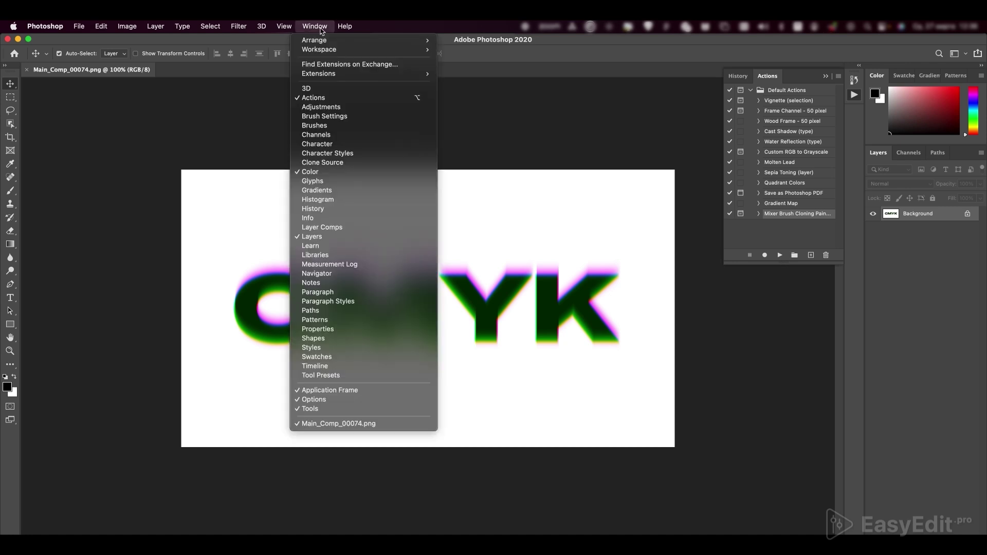
Create a yellow-labelled action CMYK_halftone in Default Actions and start recording
left_click(316, 99)
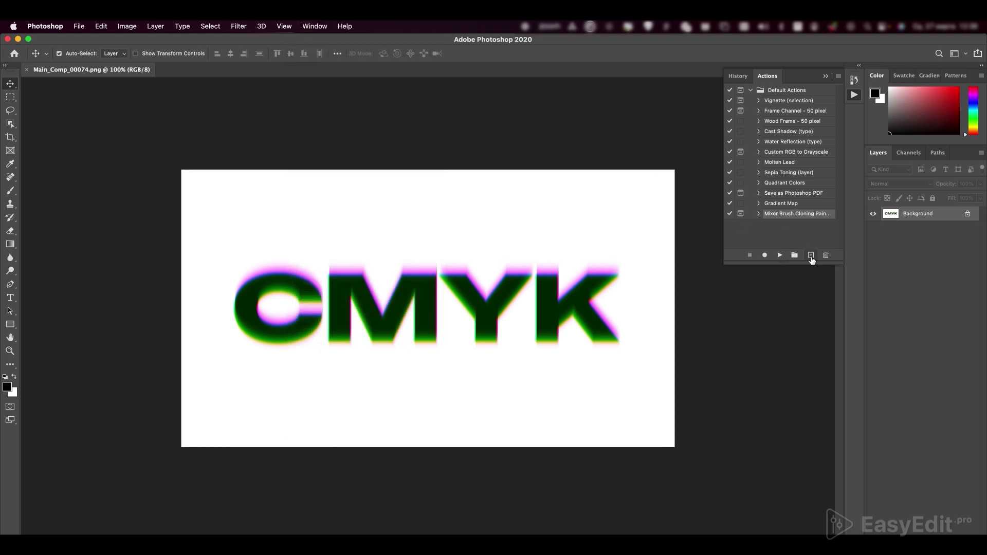
left_click(811, 256)
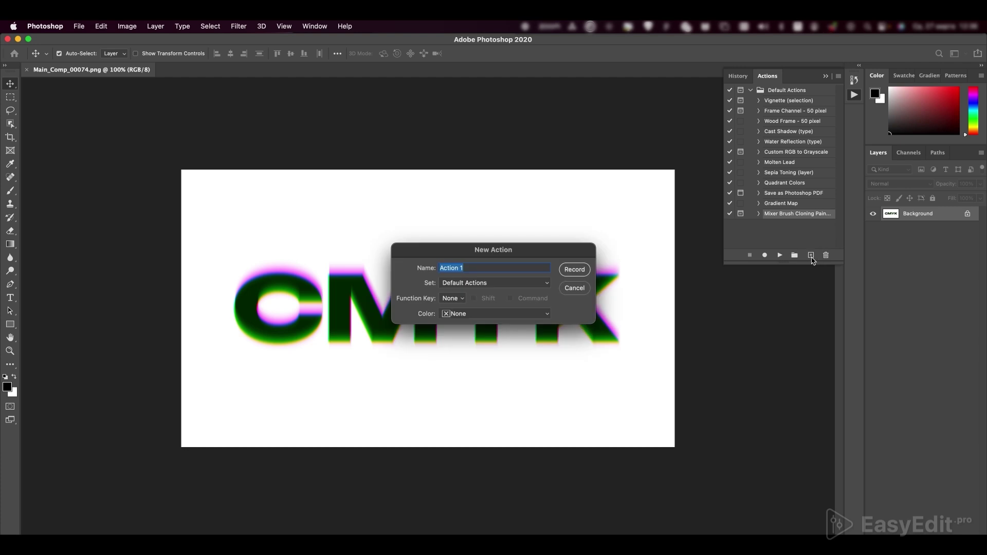
type("CMYK_halftone")
left_click(506, 314)
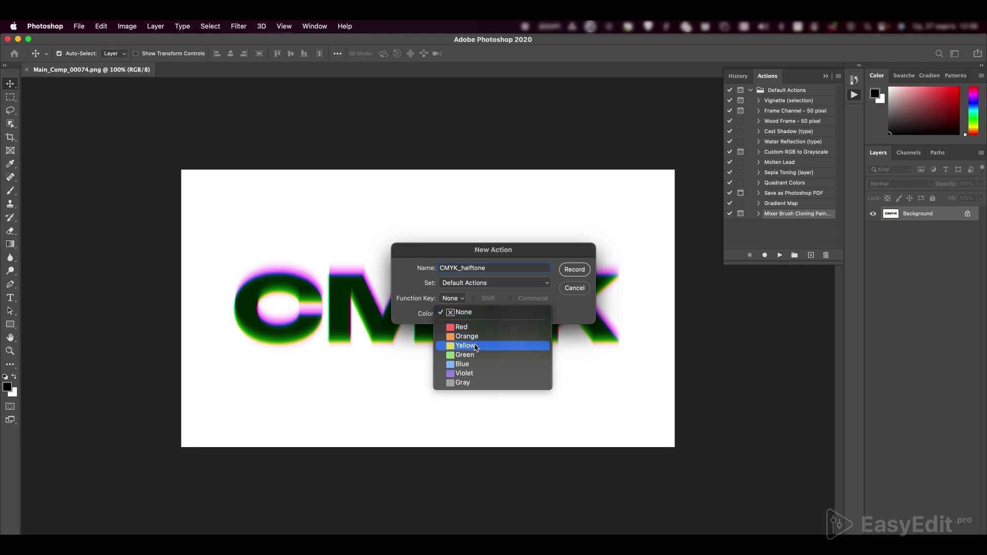
left_click(479, 345)
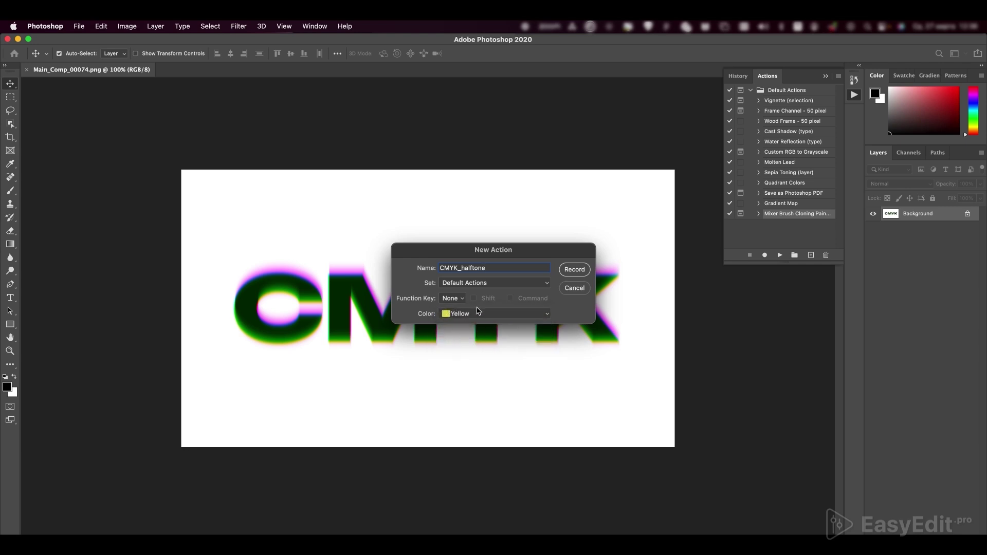
left_click(572, 271)
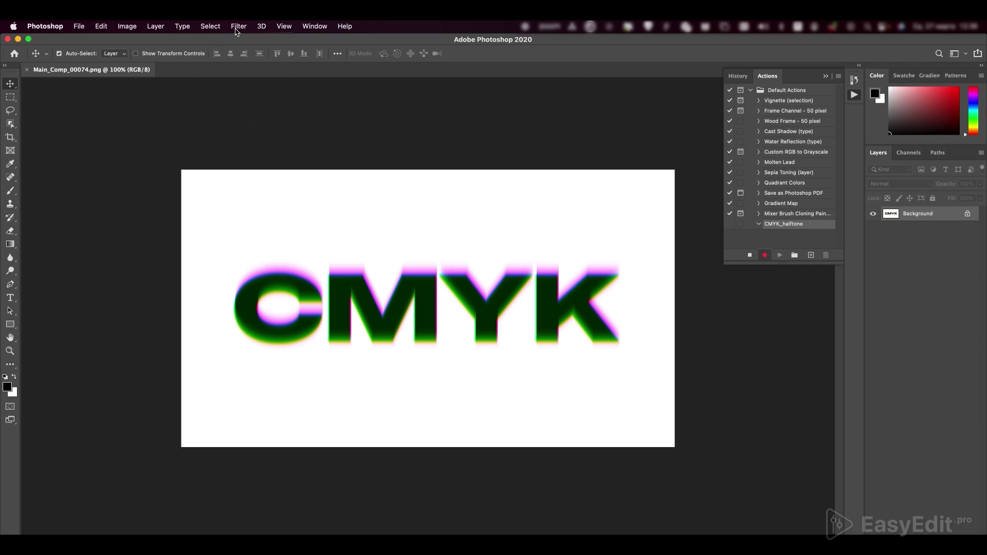
Apply Color Halftone with Max. Radius 6 and default channel angles while recording
left_click(236, 30)
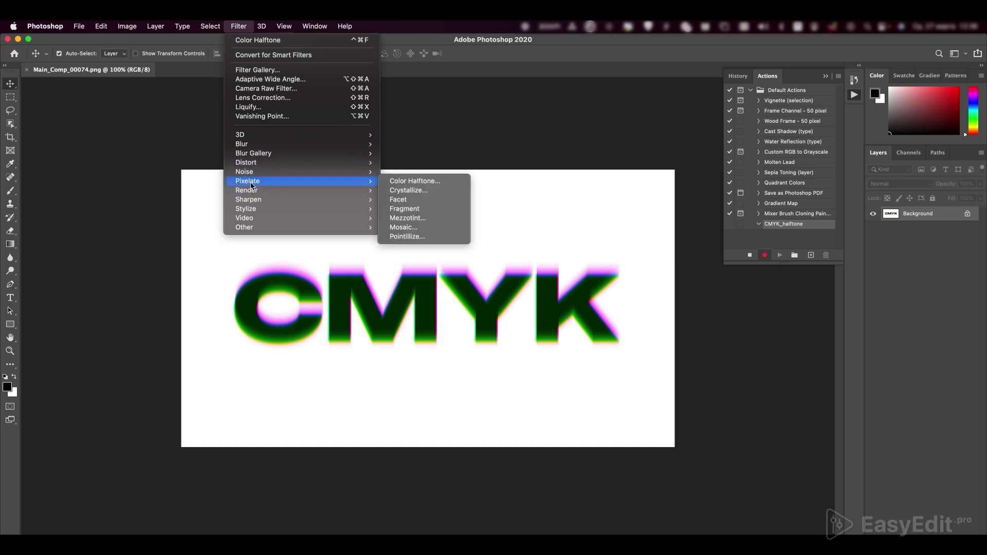
mouse_move(248, 182)
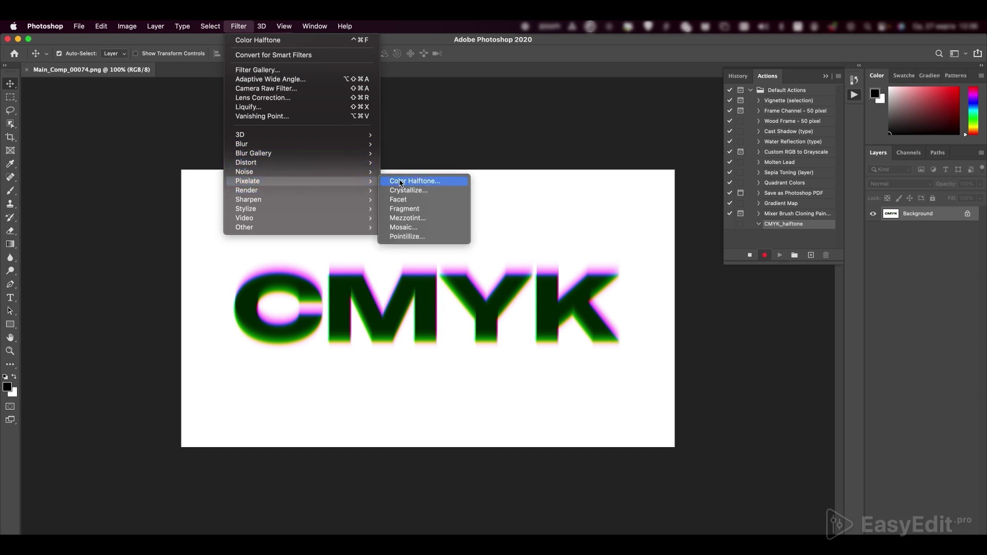
left_click(403, 183)
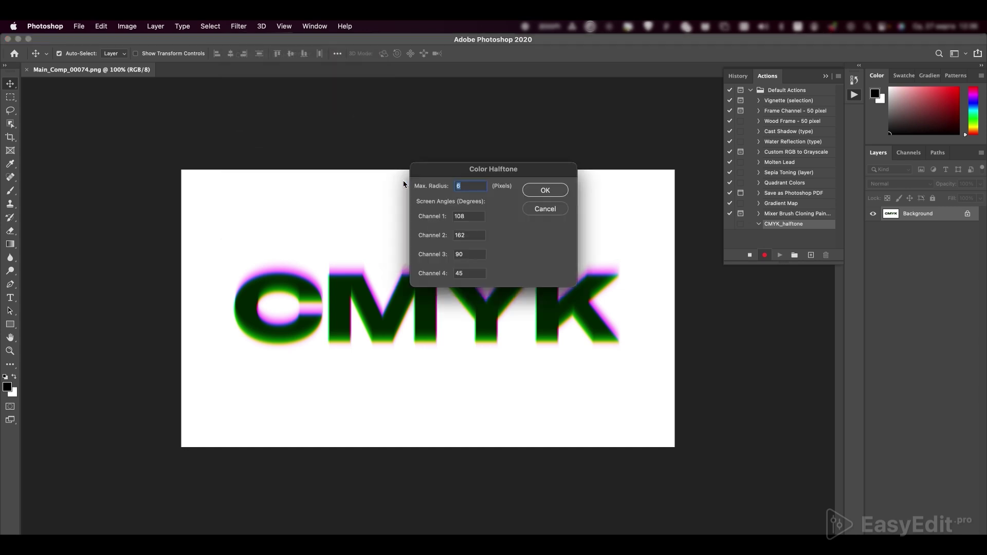
left_click(457, 185)
type("6")
double_click(458, 186)
type("6")
left_click(546, 192)
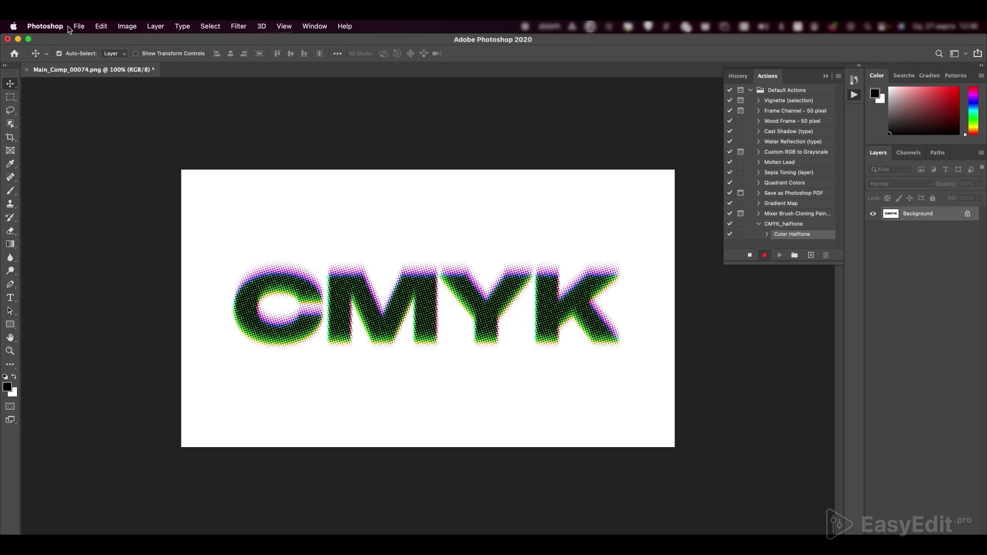
Save the halftoned frame as a PNG and close the document
left_click(80, 27)
left_click(91, 140)
left_click(684, 392)
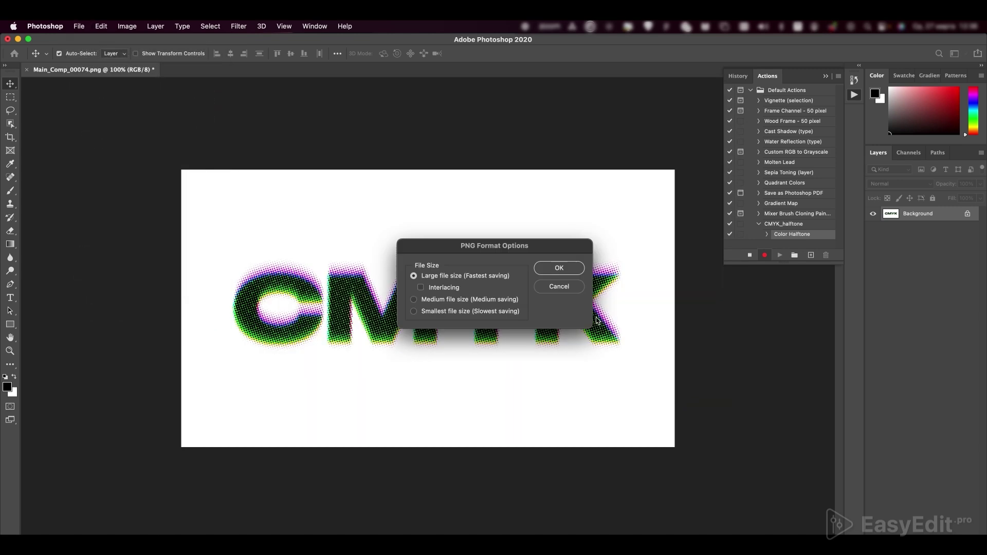
left_click(560, 268)
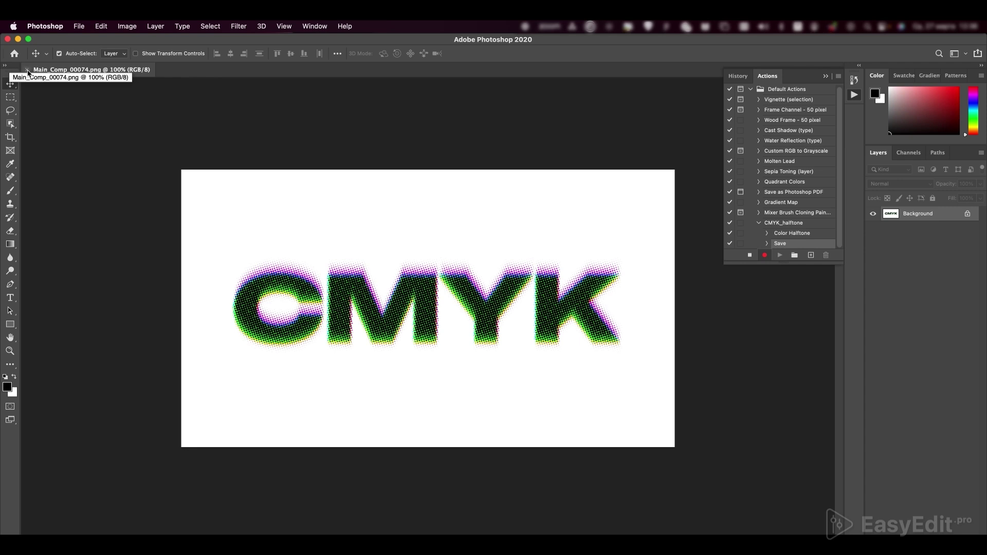
left_click(27, 70)
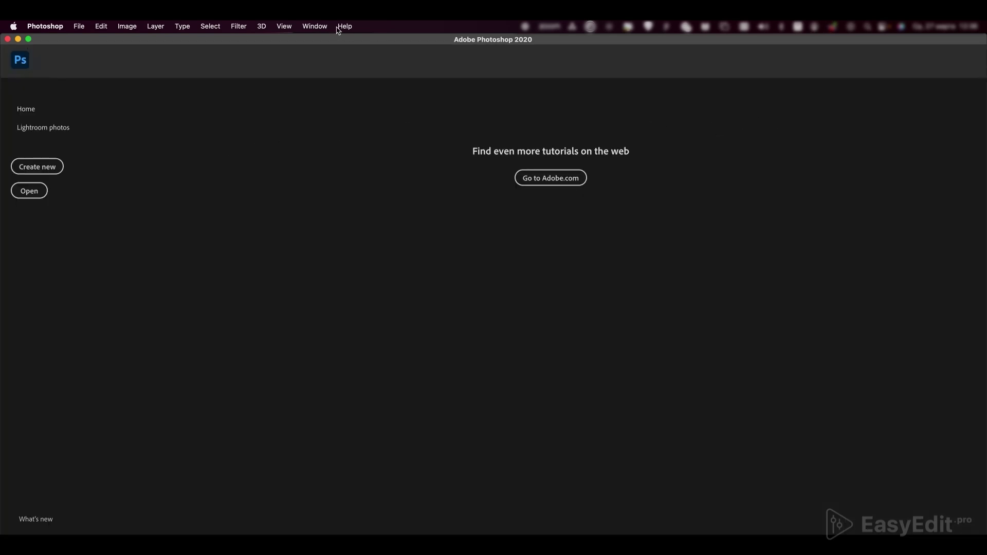
Stop recording the CMYK_halftone action from the Actions panel
left_click(315, 29)
left_click(316, 100)
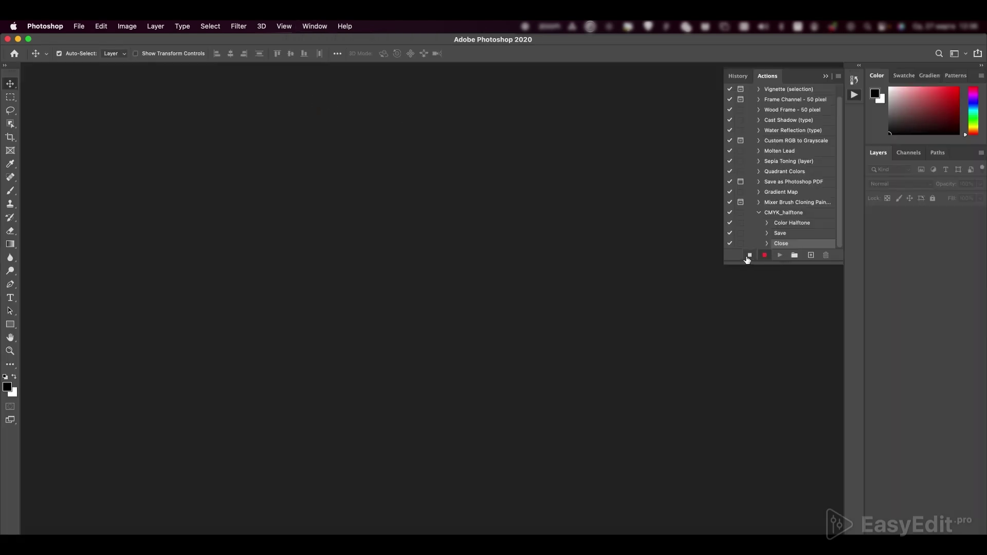
left_click(750, 257)
Set up a Batch run playing CMYK_halftone with a folder as the source
left_click(85, 30)
mouse_move(127, 277)
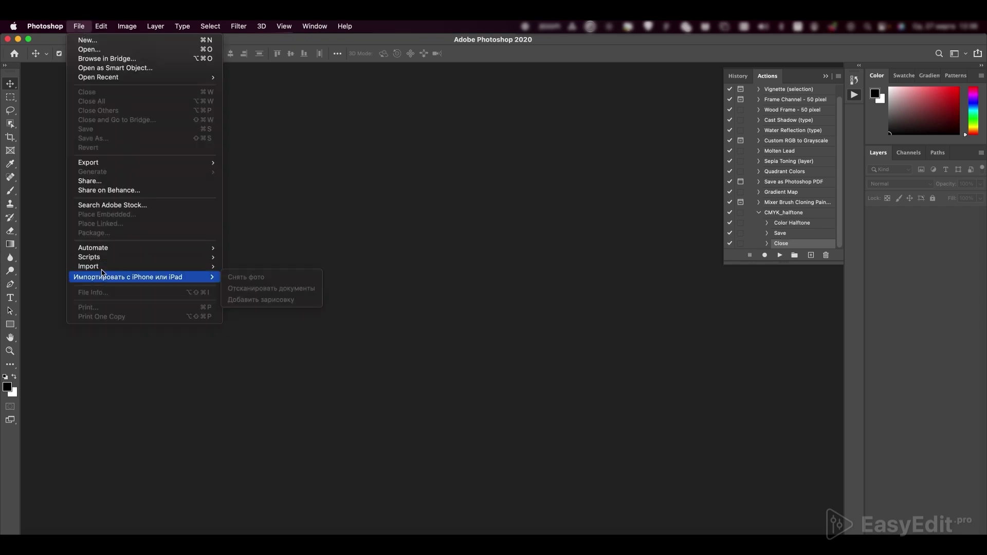
mouse_move(92, 247)
left_click(255, 251)
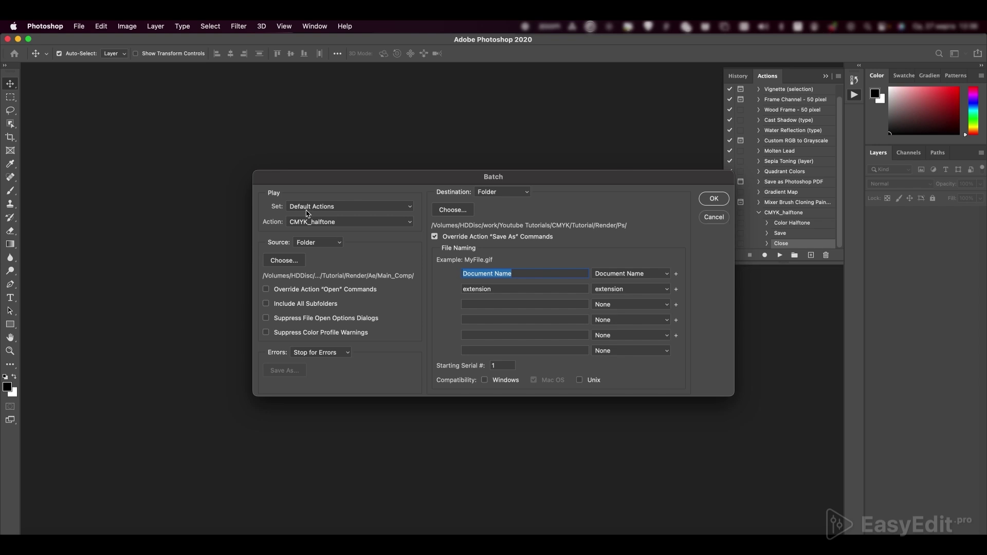
left_click(310, 222)
left_click(307, 223)
left_click(313, 245)
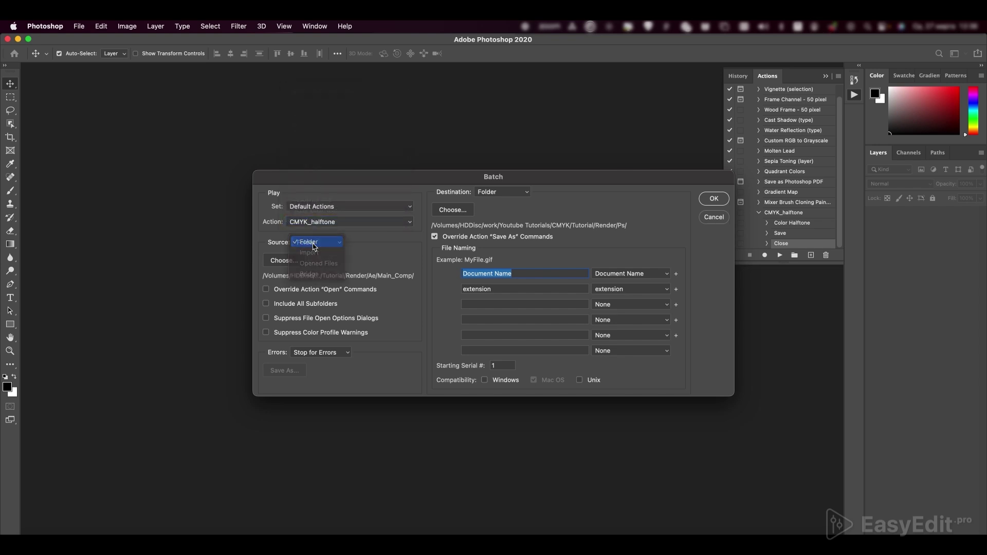
left_click(308, 244)
Use Main_Comp as the source folder and Ps as the destination, then run the batch
left_click(283, 261)
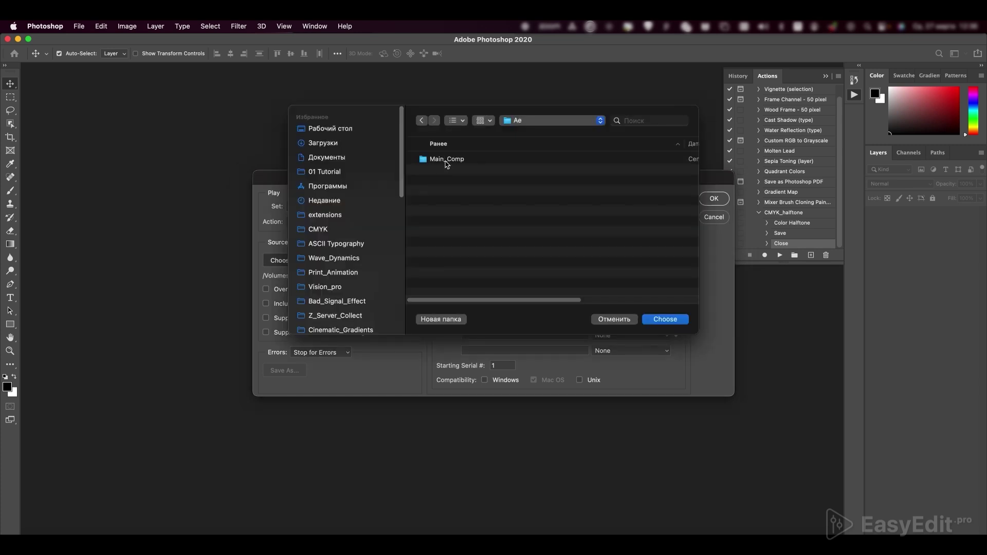
double_click(448, 161)
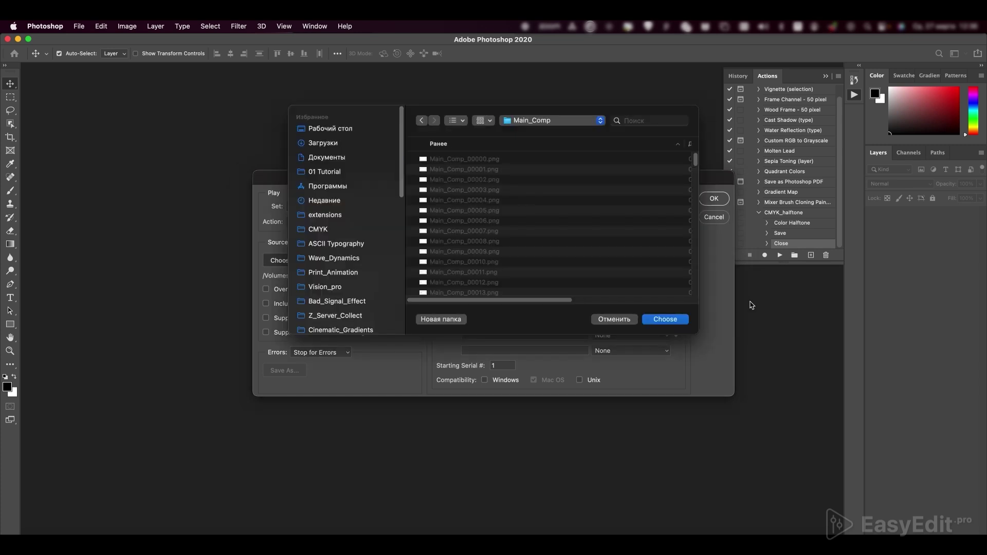
left_click(676, 321)
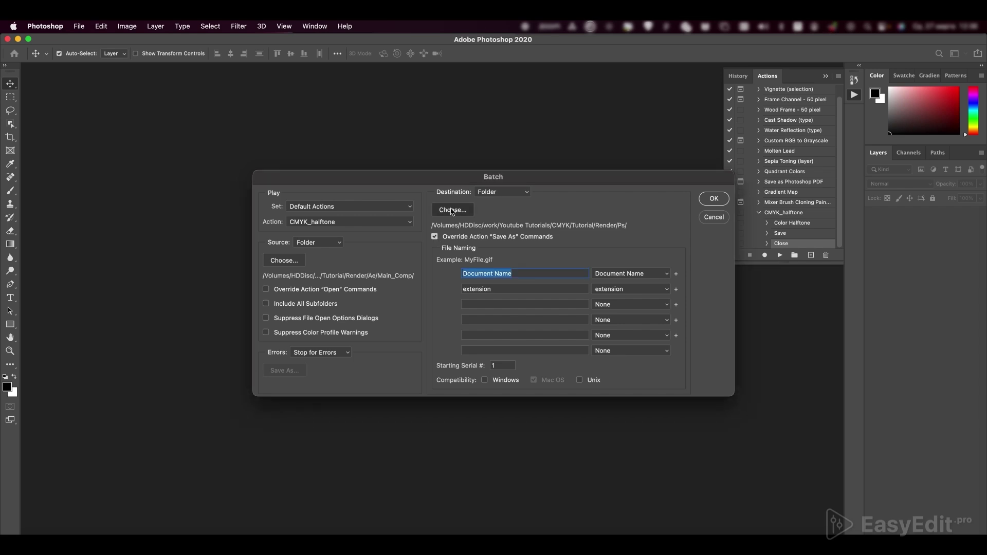
left_click(452, 210)
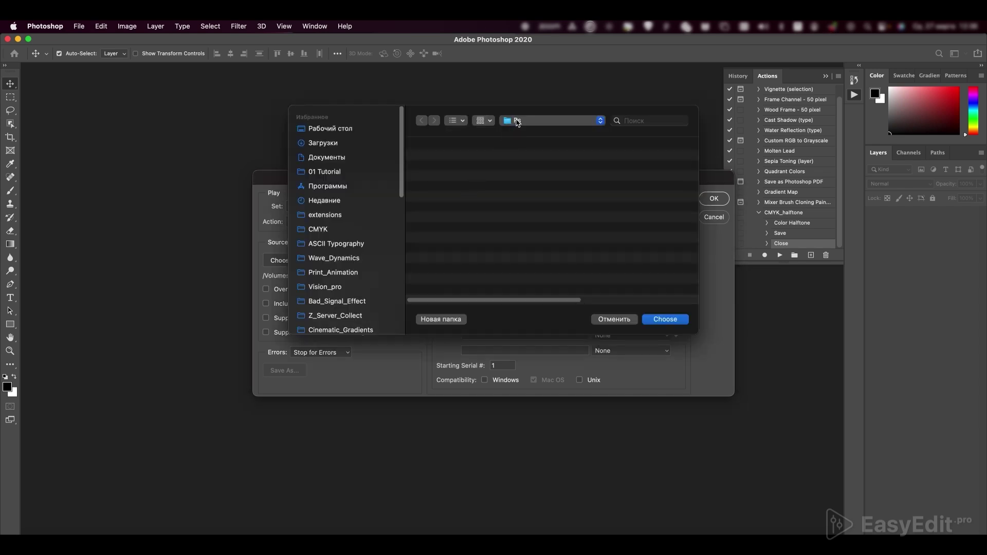
left_click(667, 320)
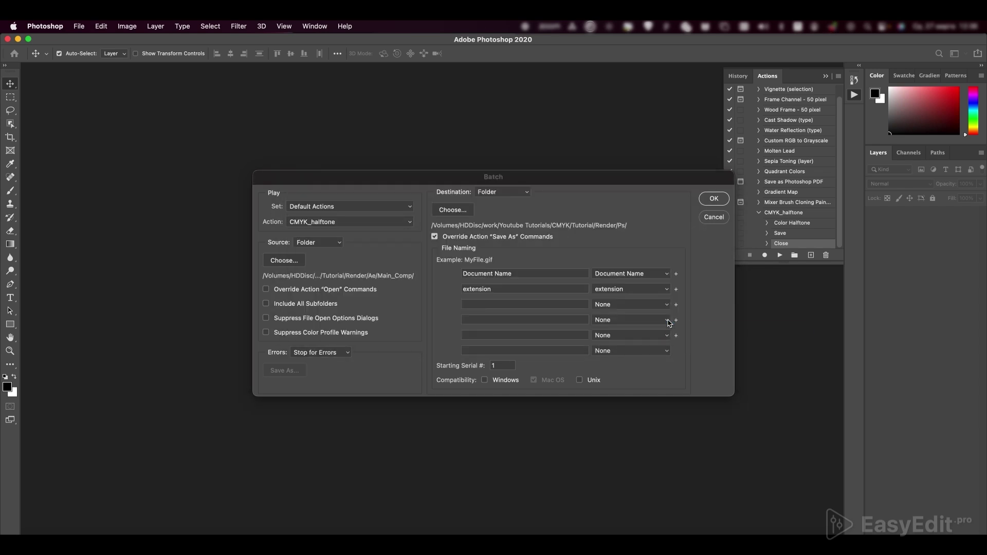
left_click(711, 200)
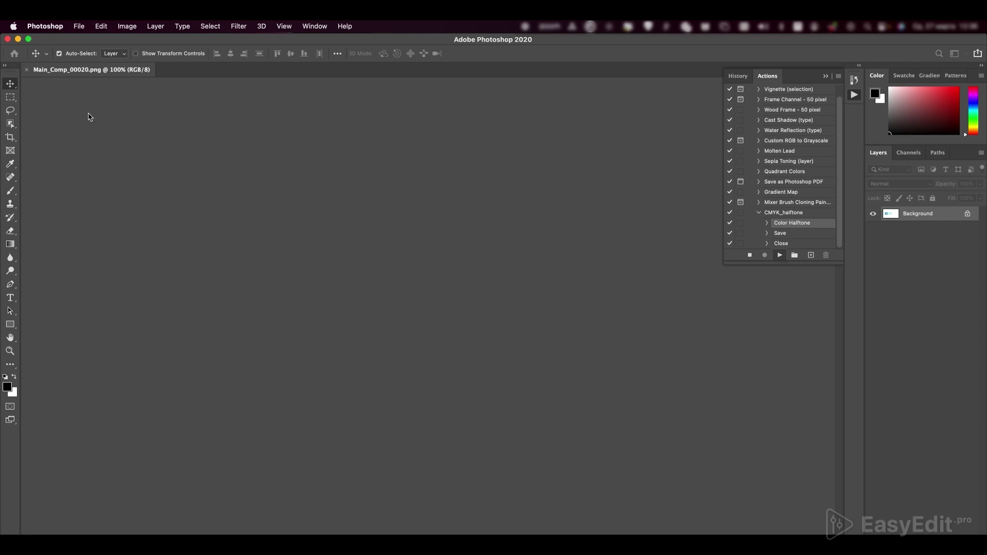
Import the Render/Ps halftone frames as a PNG sequence into new composition Main_Comp 2
key("super+i")
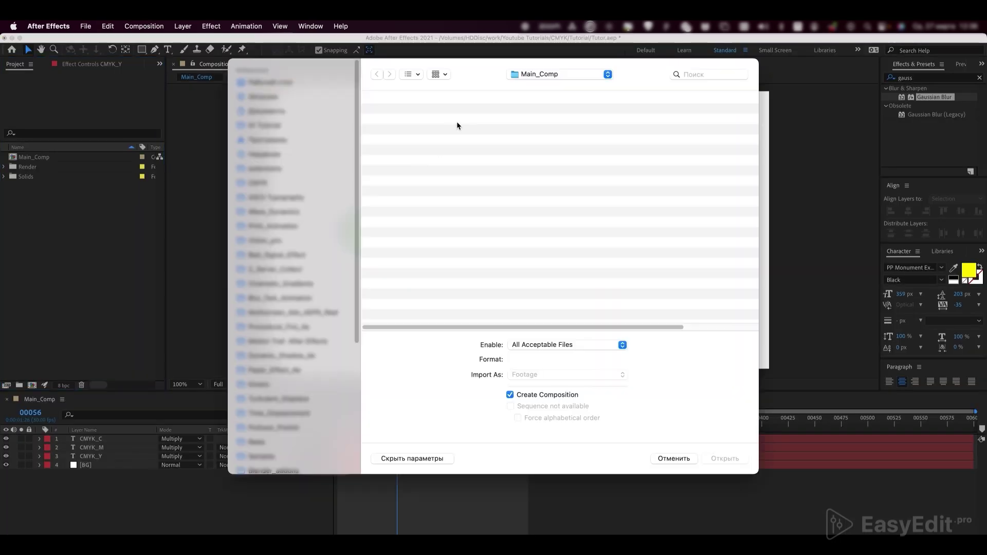
left_click(540, 74)
left_click(536, 98)
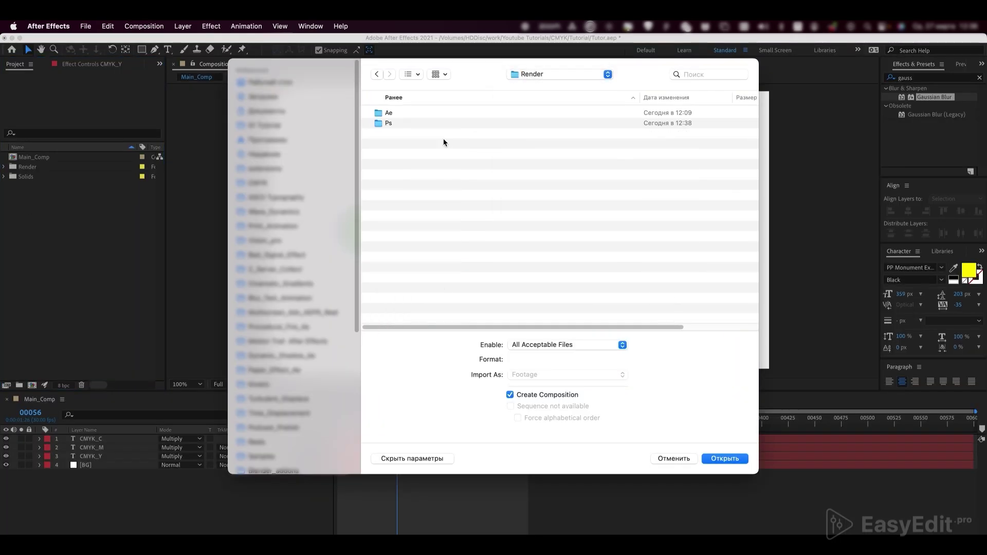
double_click(388, 123)
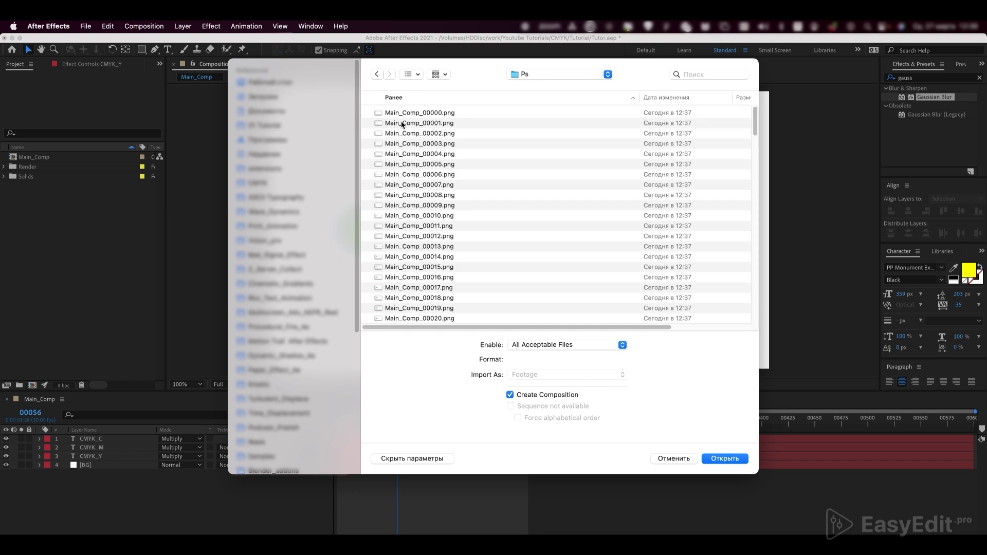
scroll(426, 181, "down", 2)
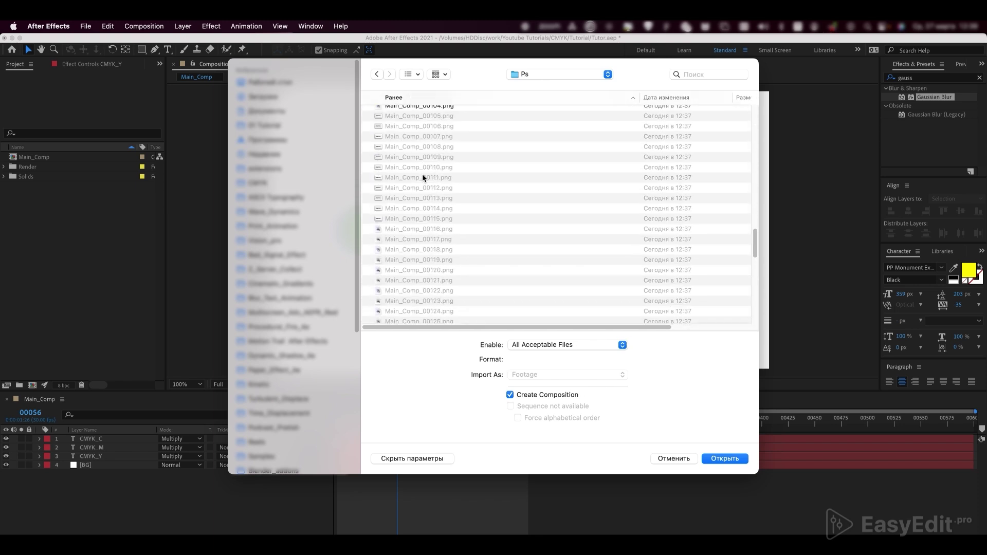
scroll(424, 178, "up", 5)
left_click(410, 114)
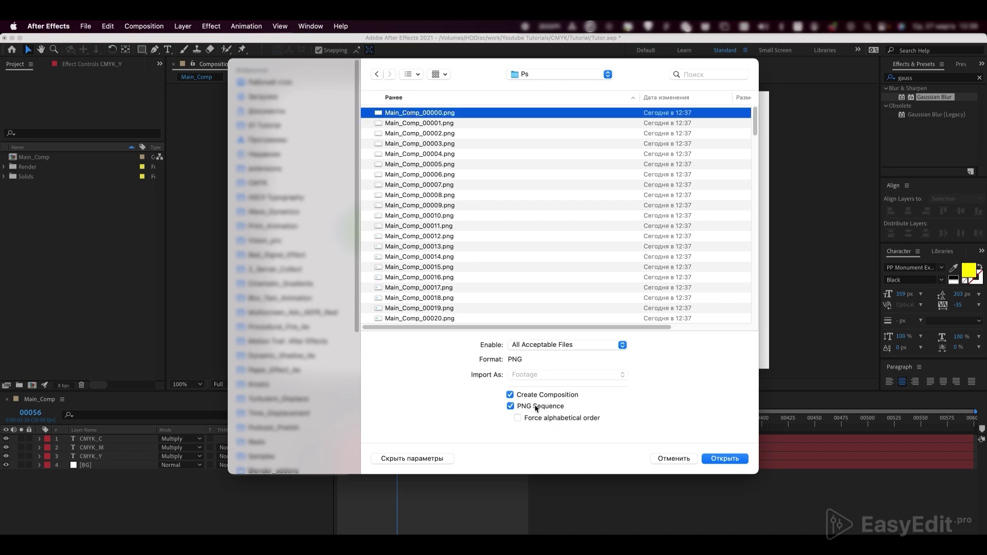
left_click(717, 460)
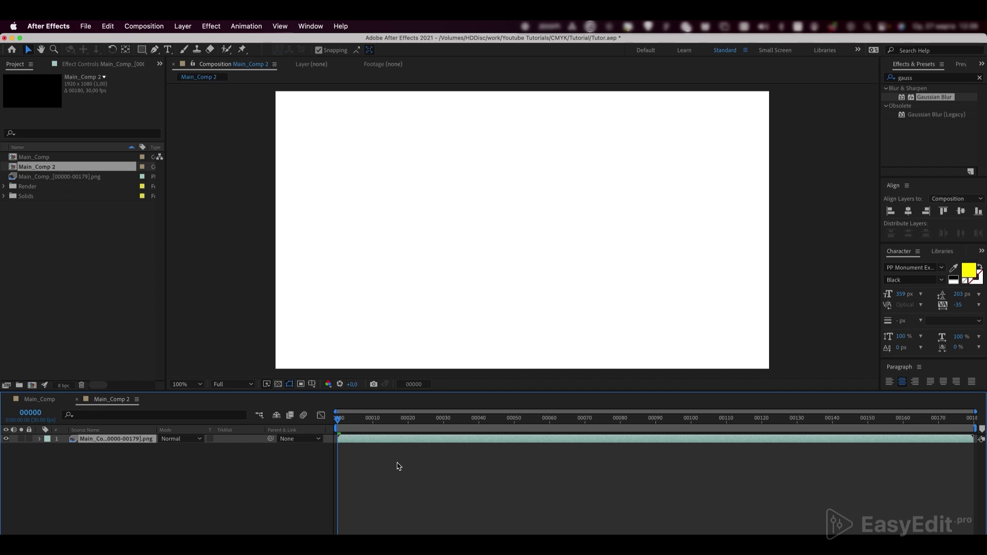
Preview Main_Comp 2, stop playback, and inspect the halftone dots at frame 118
key("space")
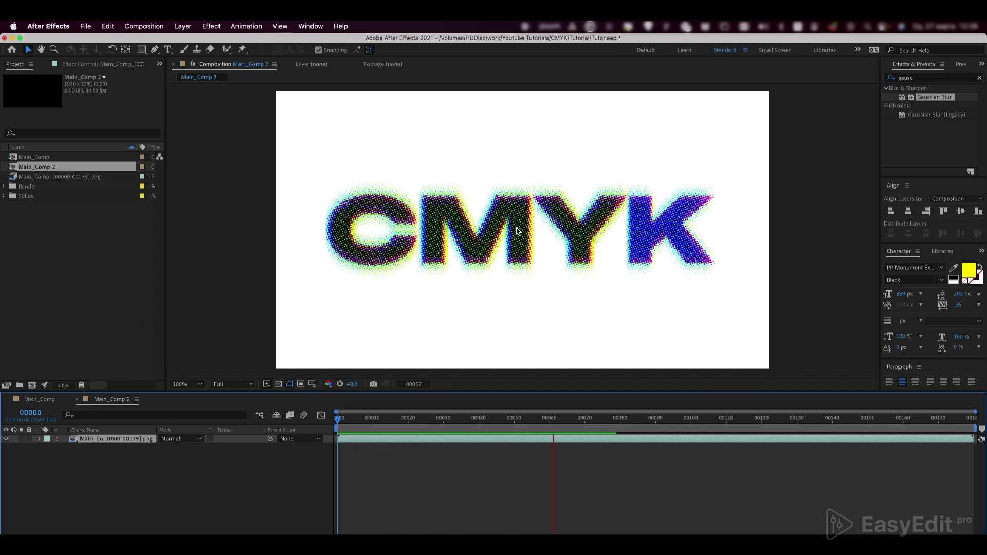
left_click(517, 230)
left_click_drag(567, 419, 755, 417)
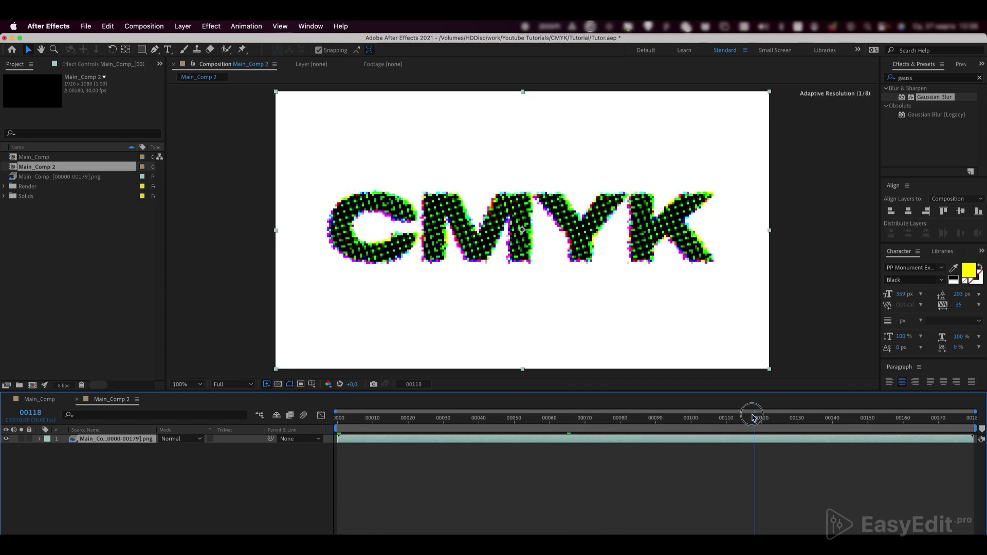